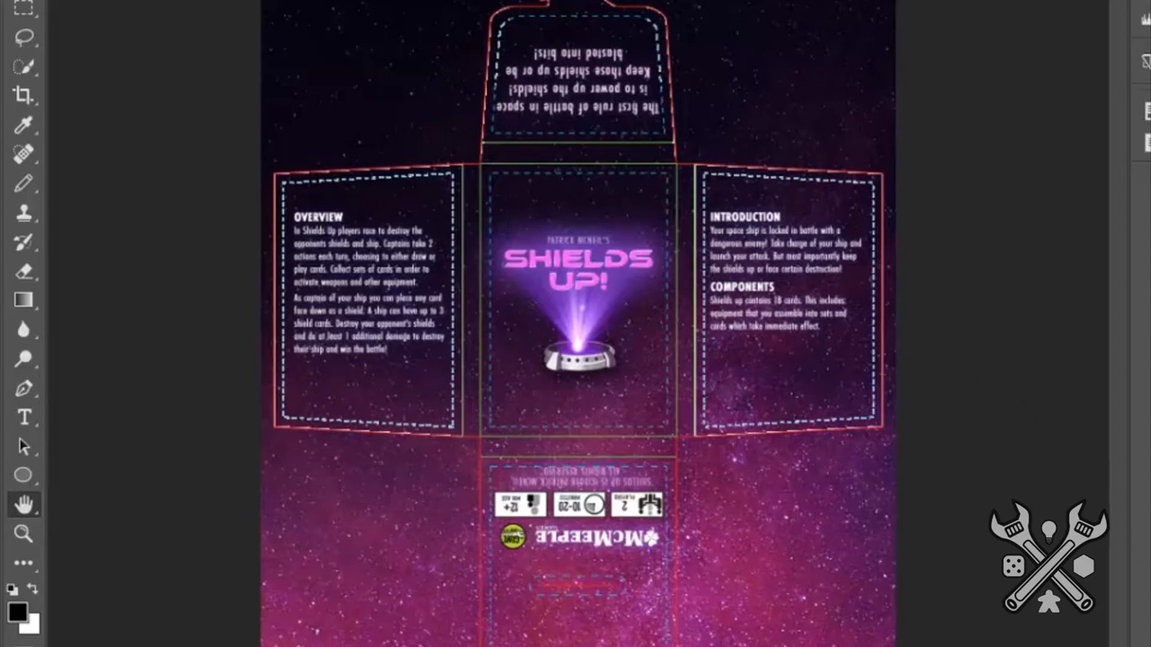
Step: Hide and reshow the guides, then zoom in twice on the SHIELDS UP front panel
key("ctrl+h")
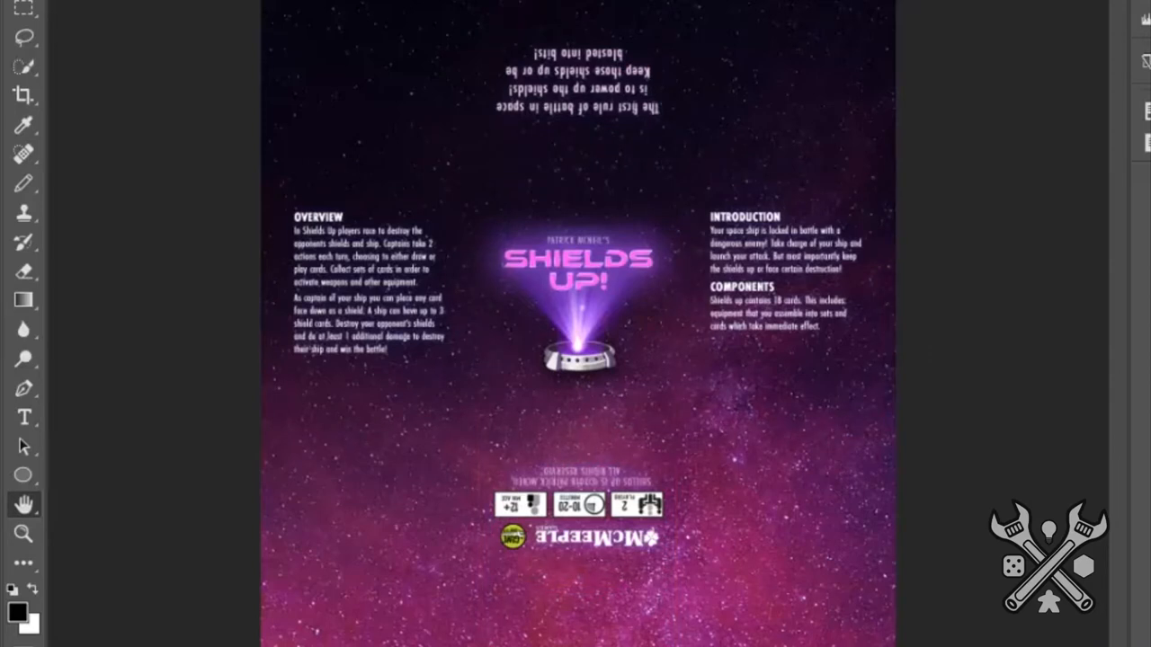
key("ctrl+h")
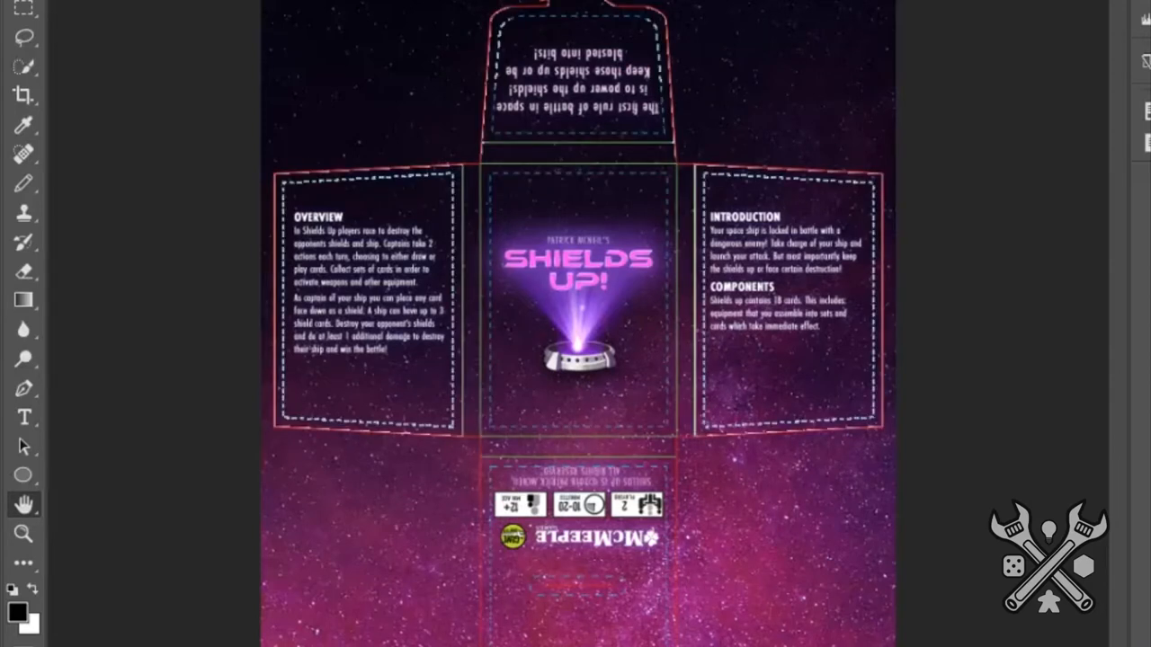
key("ctrl+plus")
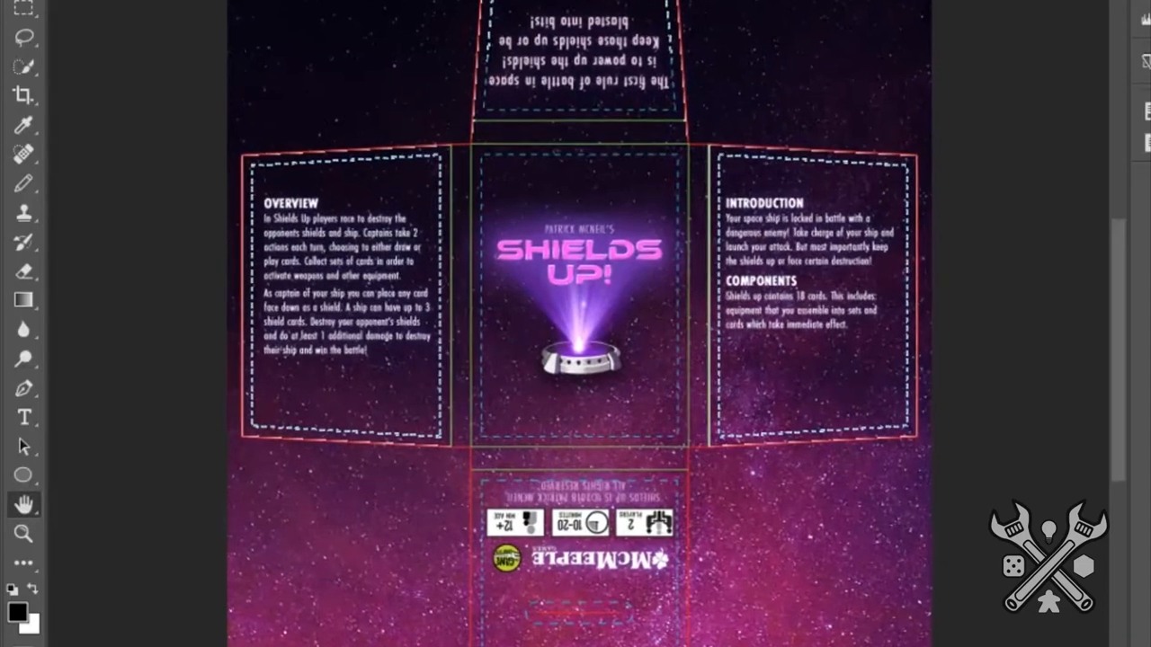
key("ctrl+plus")
key("ctrl+plus")
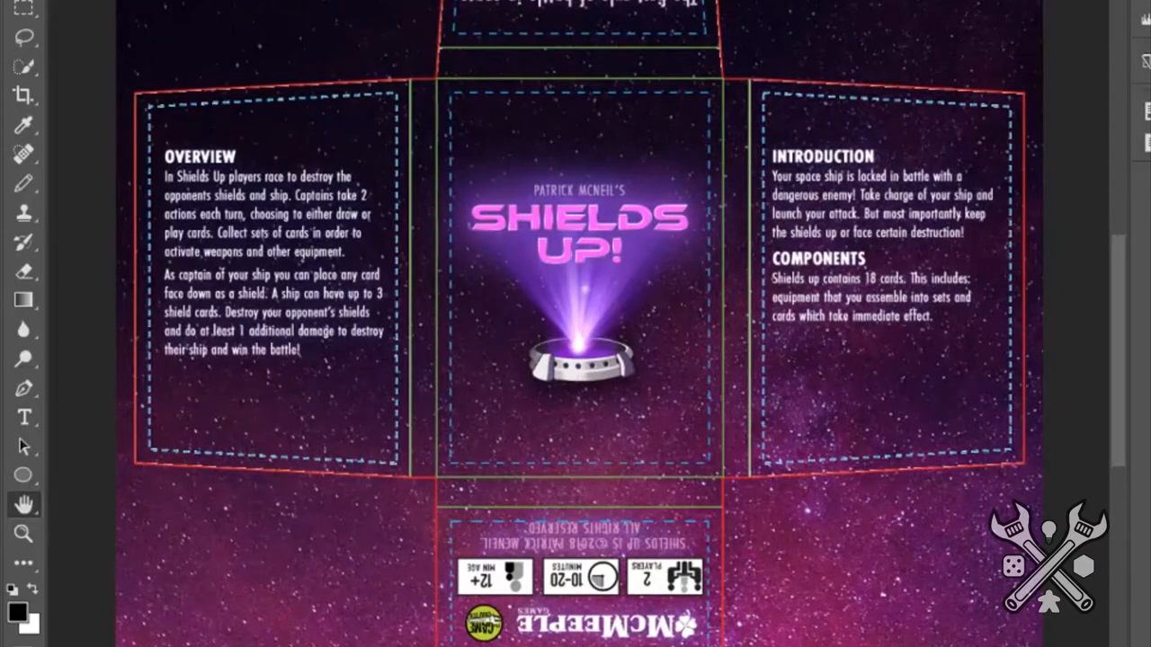
scroll(576, 324, "up", 4)
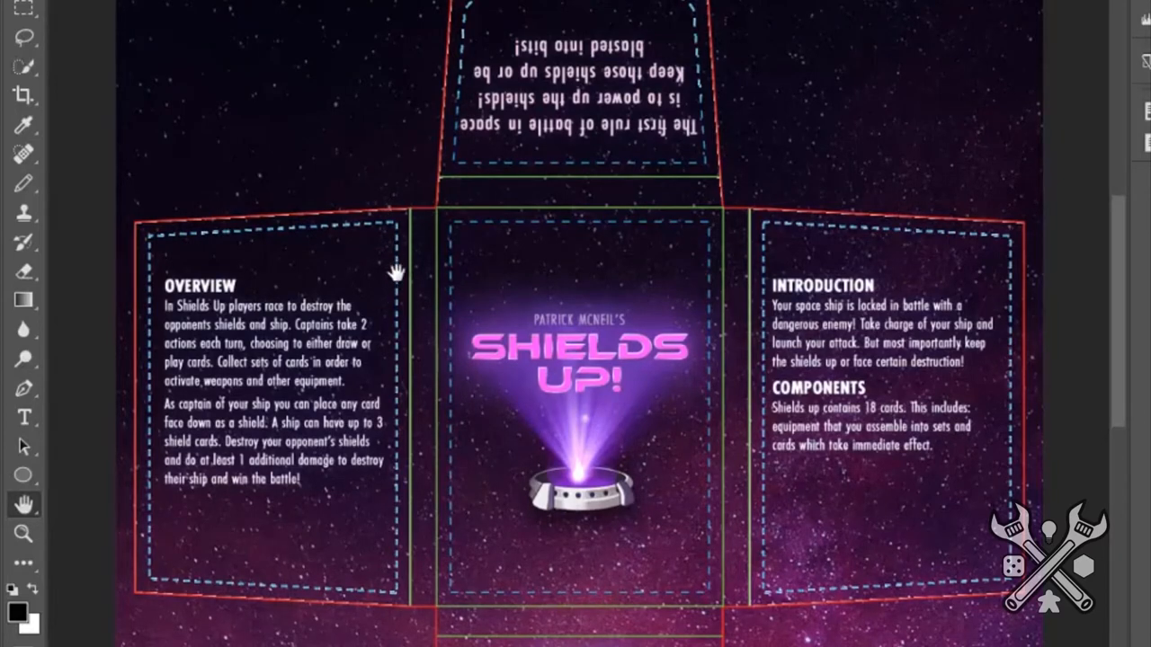
Step: Zoom in and pan up to the top flap with its upside-down tagline
key("ctrl+plus")
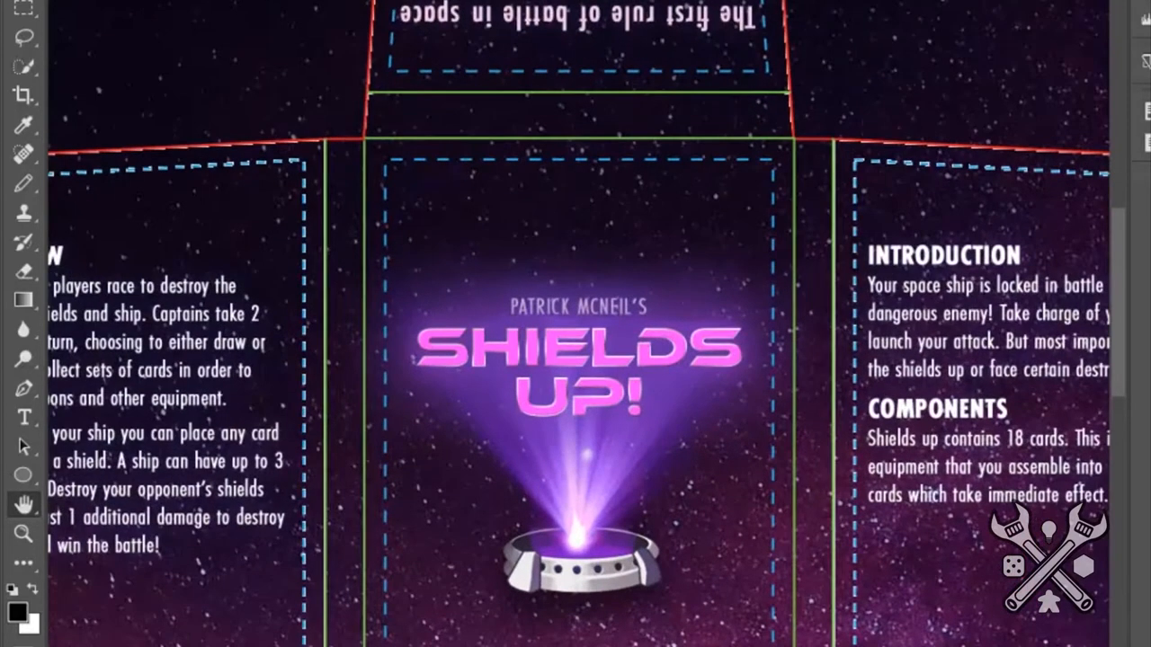
left_click_drag(576, 90, 738, 270)
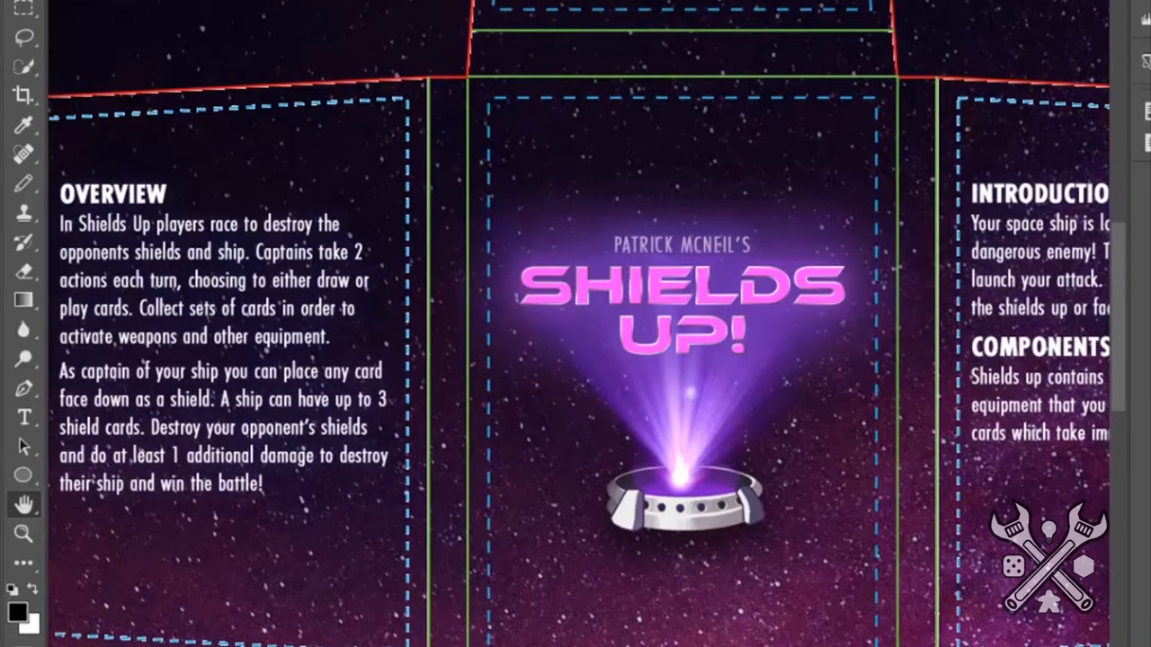
scroll(702, 180, "up", 5)
scroll(701, 179, "up", 5)
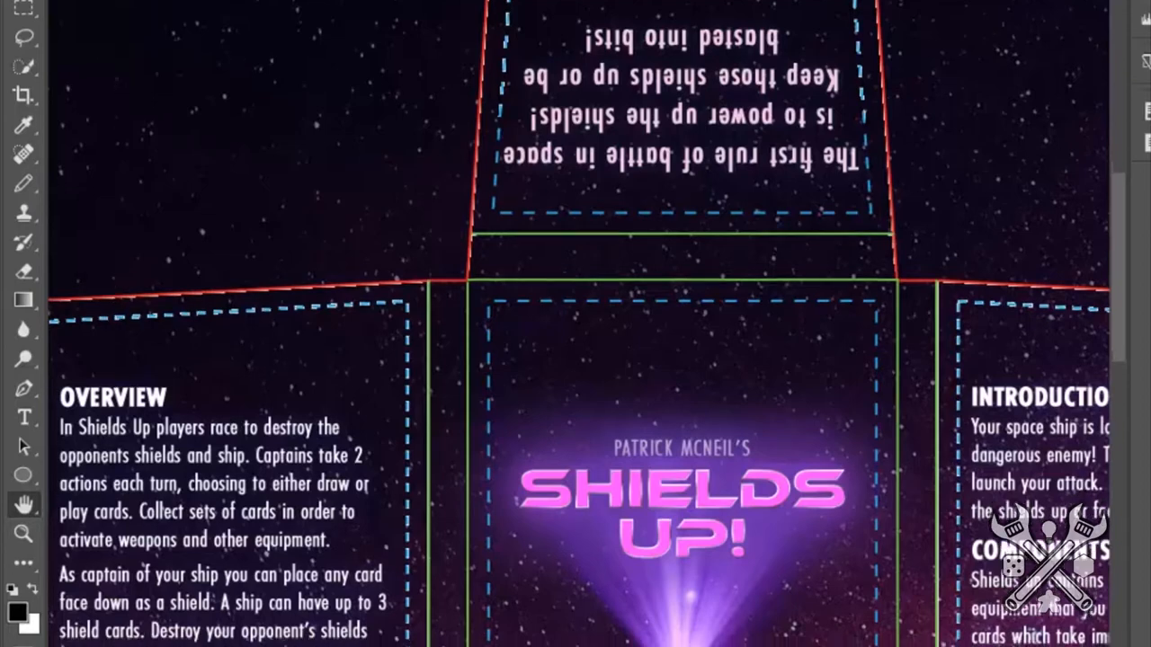
scroll(701, 270, "down", 5)
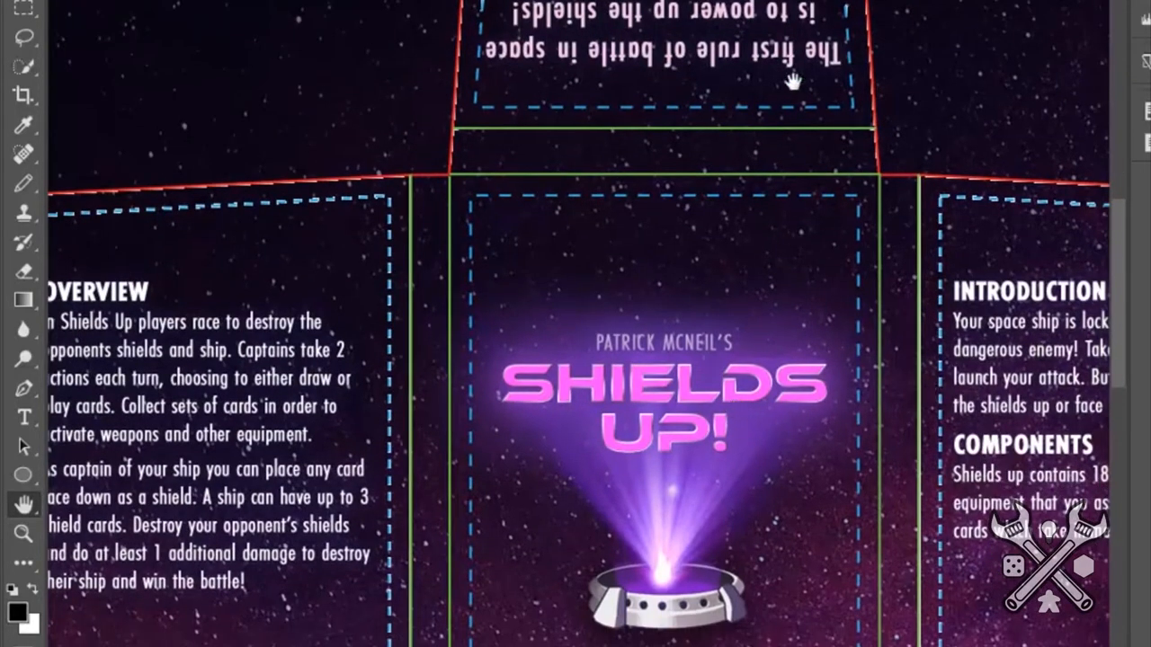
left_click_drag(669, 80, 627, 264)
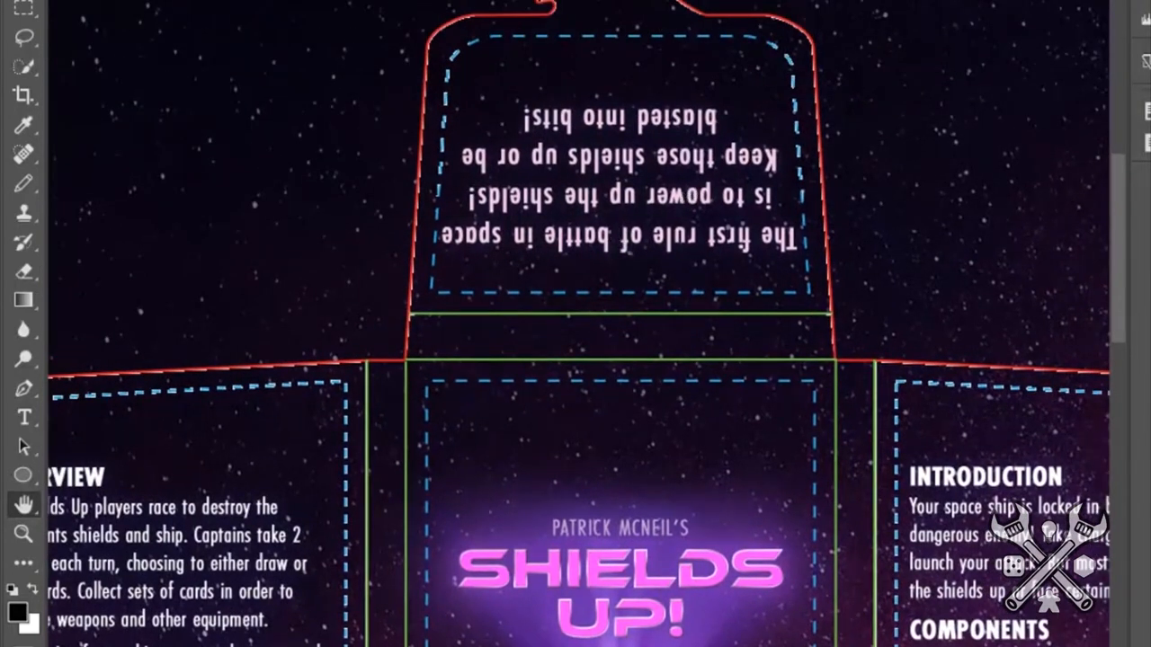
scroll(575, 324, "down", 3)
scroll(576, 324, "down", 3)
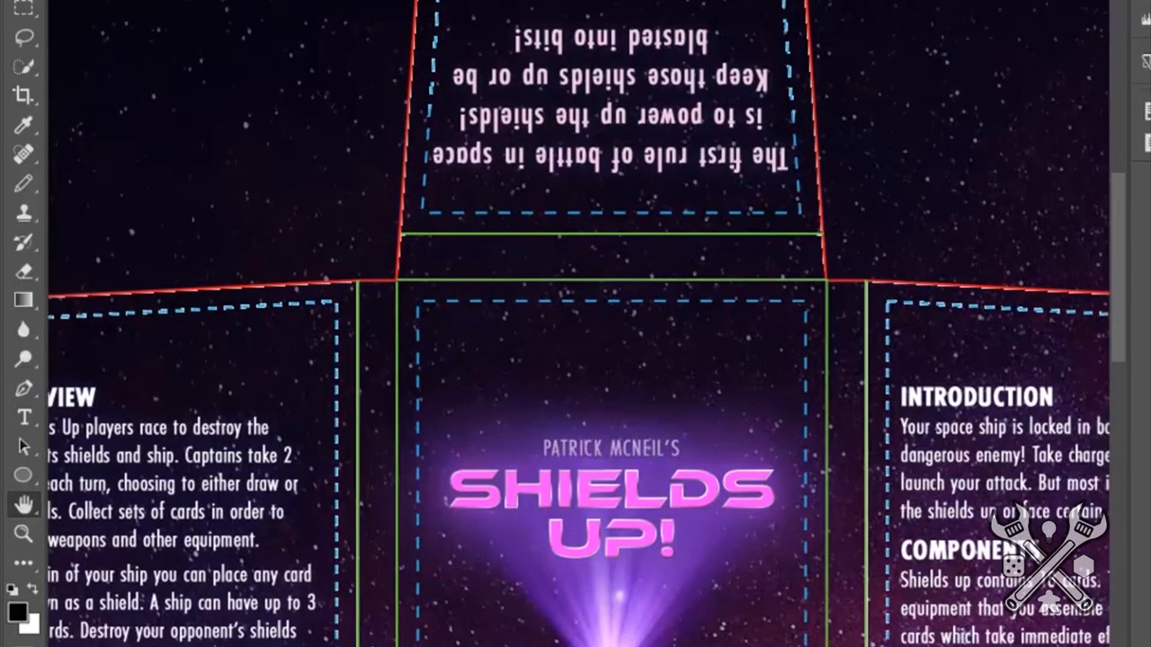
scroll(575, 323, "down", 3)
scroll(575, 323, "down", 3)
left_click_drag(620, 642, 673, 484)
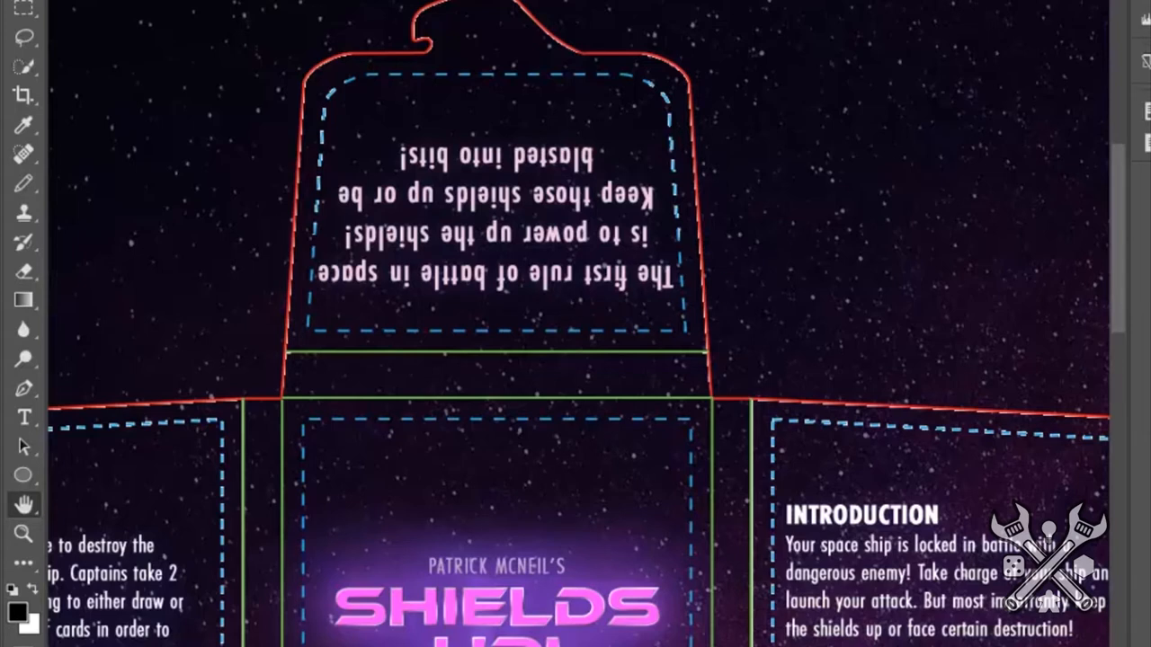
scroll(576, 323, "down", 5)
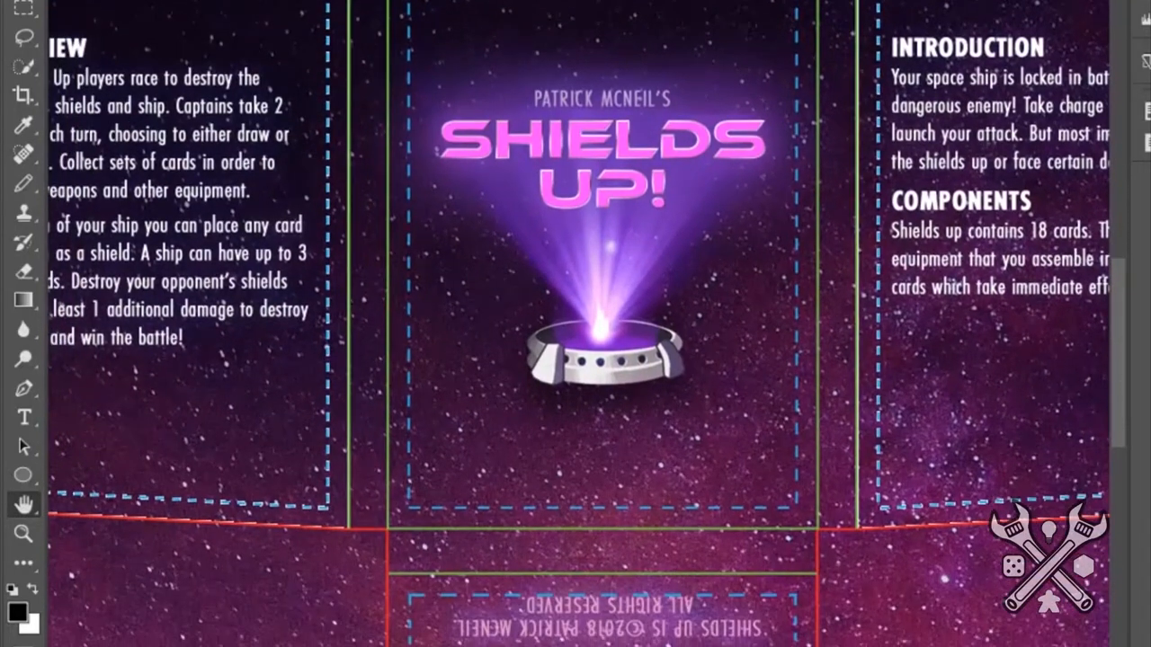
scroll(576, 324, "down", 5)
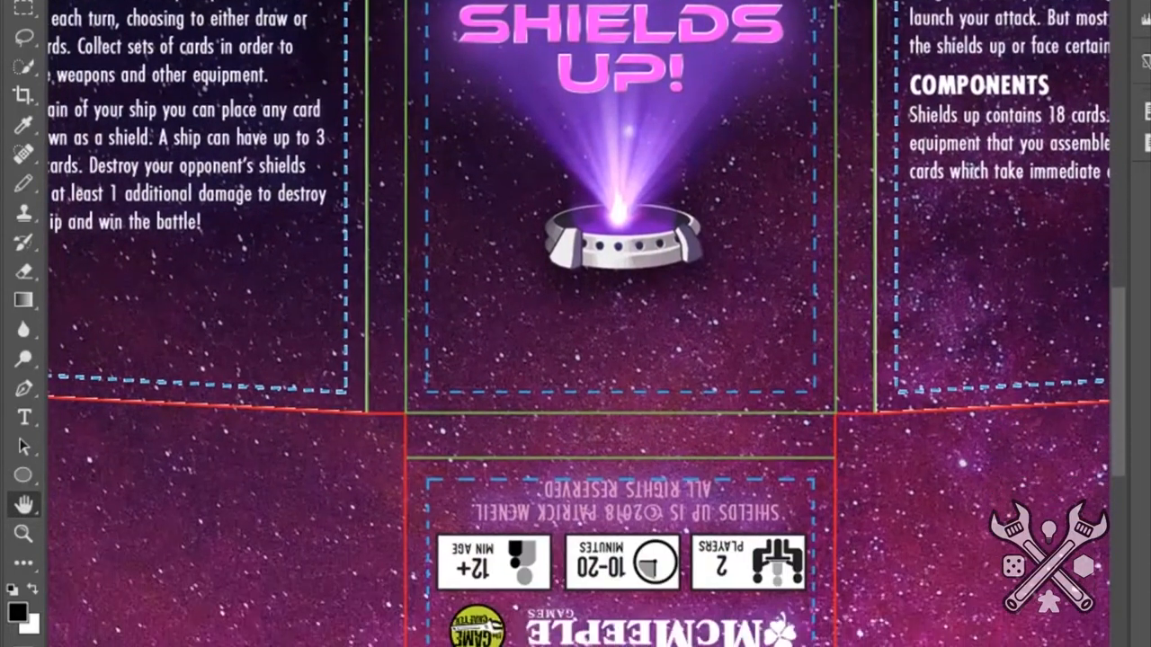
scroll(575, 324, "down", 3)
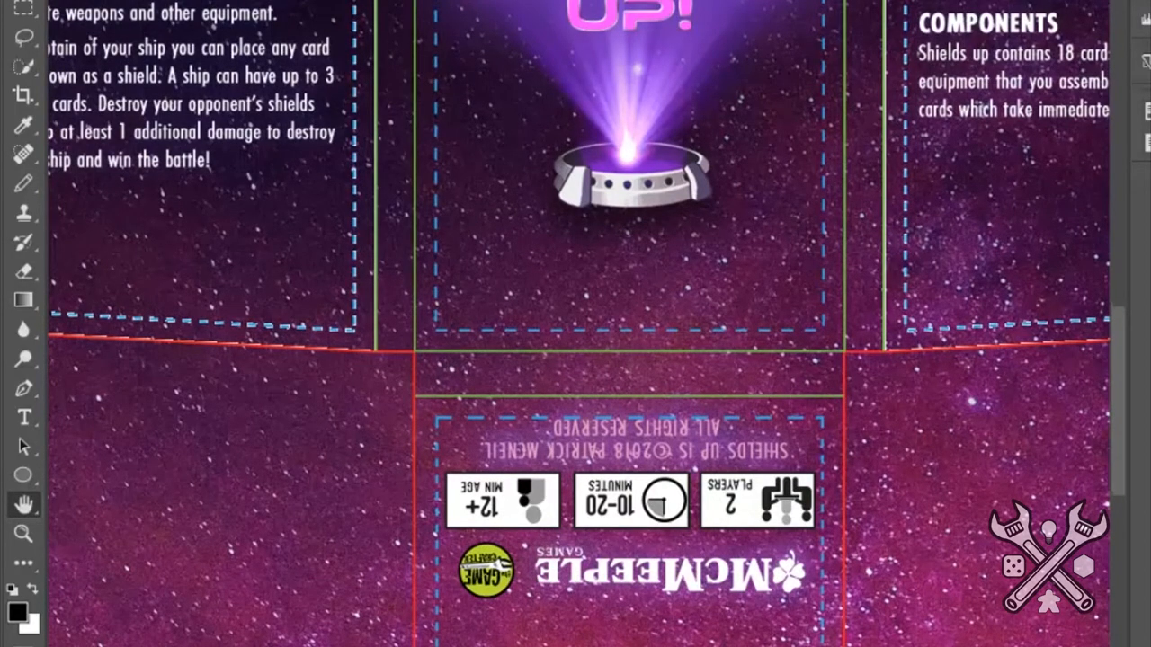
scroll(576, 324, "down", 5)
scroll(575, 324, "down", 5)
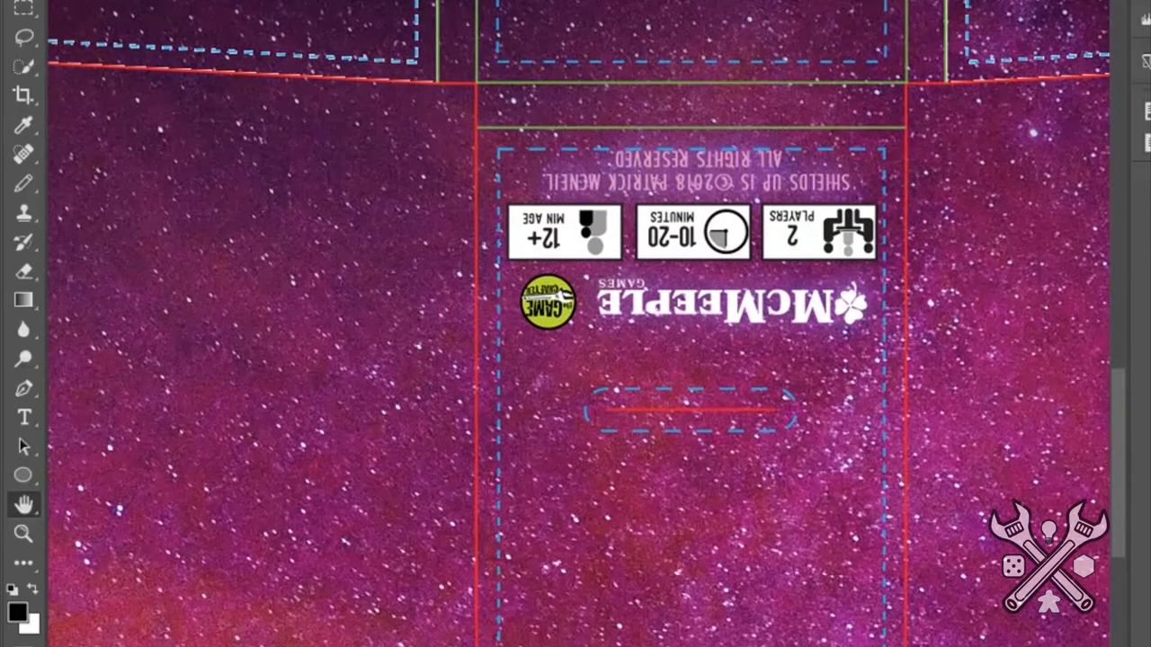
scroll(720, 414, "up", 3)
scroll(719, 413, "up", 3)
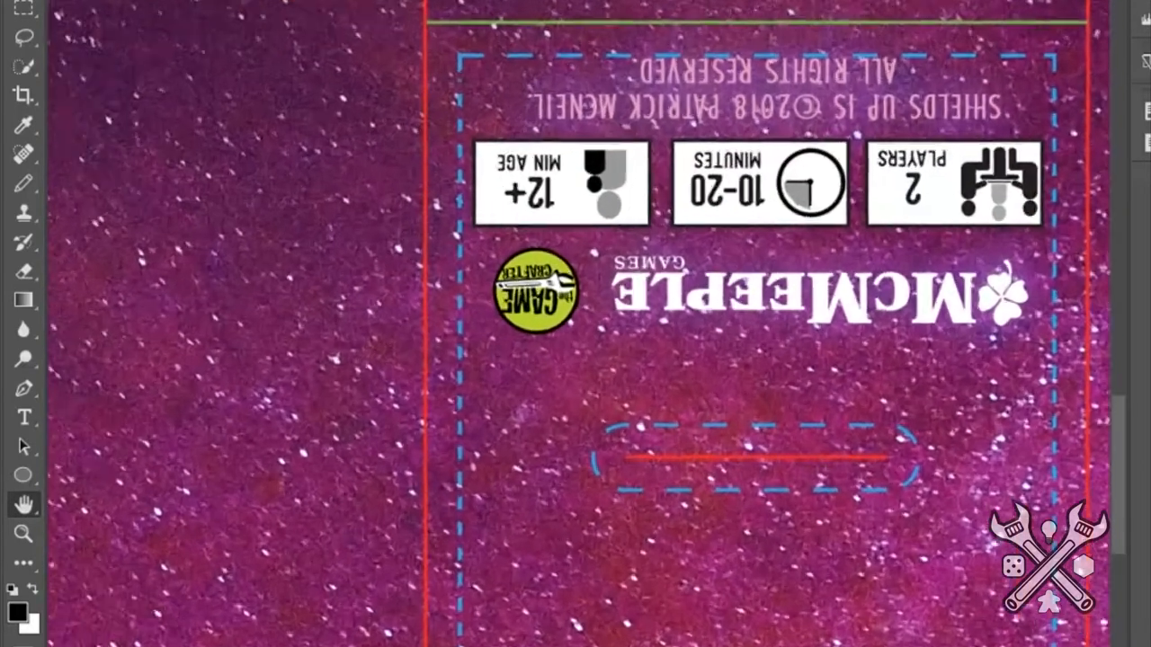
scroll(720, 413, "up", 3)
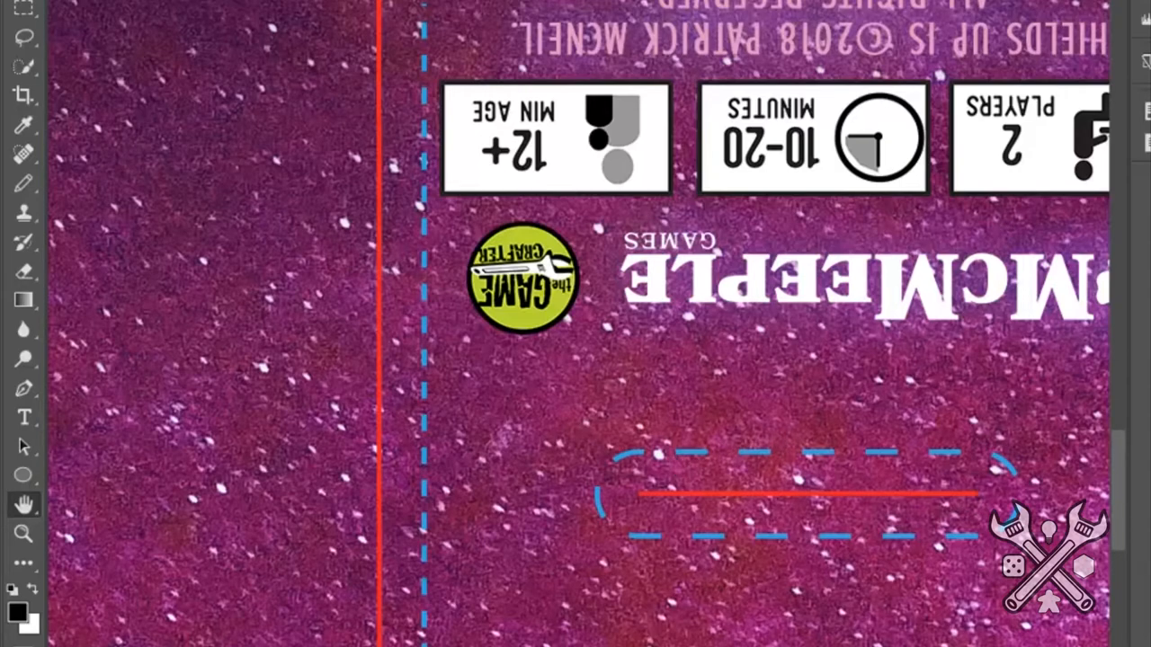
Step: Zoom out twice from the slot close-up to see the whole box layout
key("ctrl+minus")
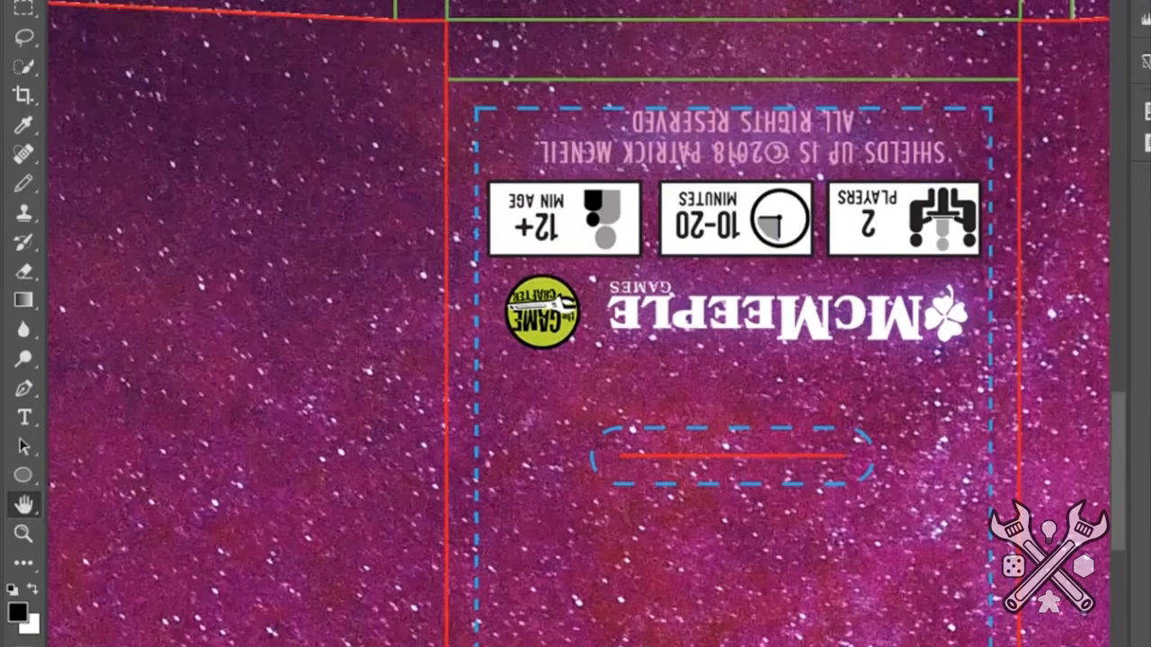
key("ctrl+minus")
key("ctrl+minus")
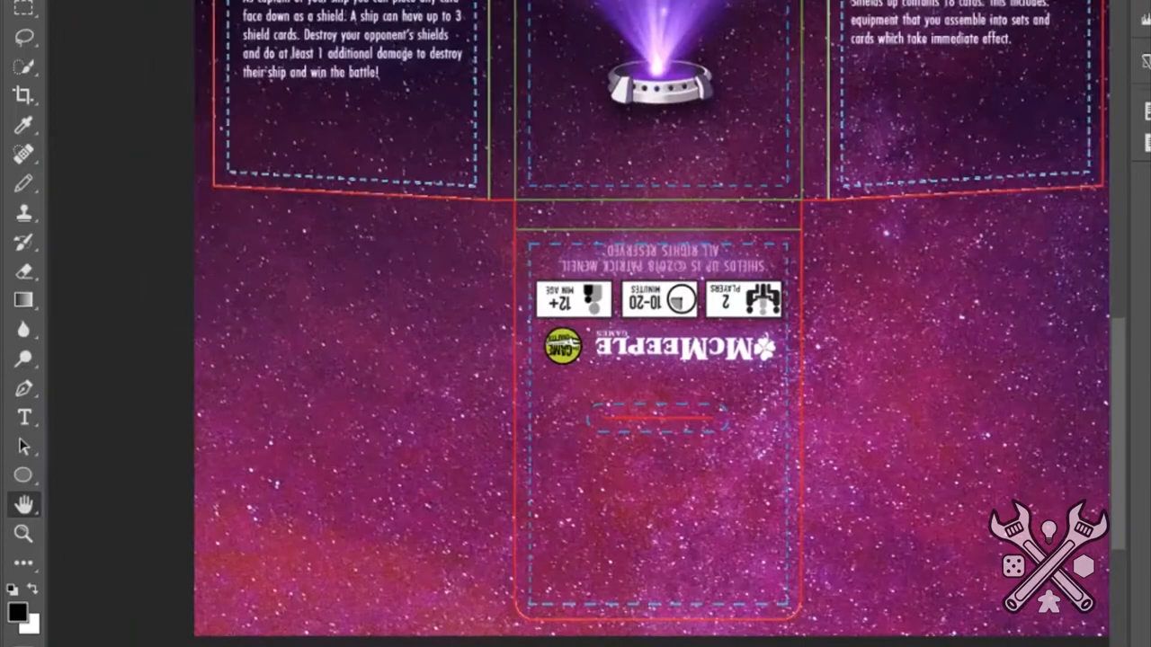
scroll(630, 323, "up", 5)
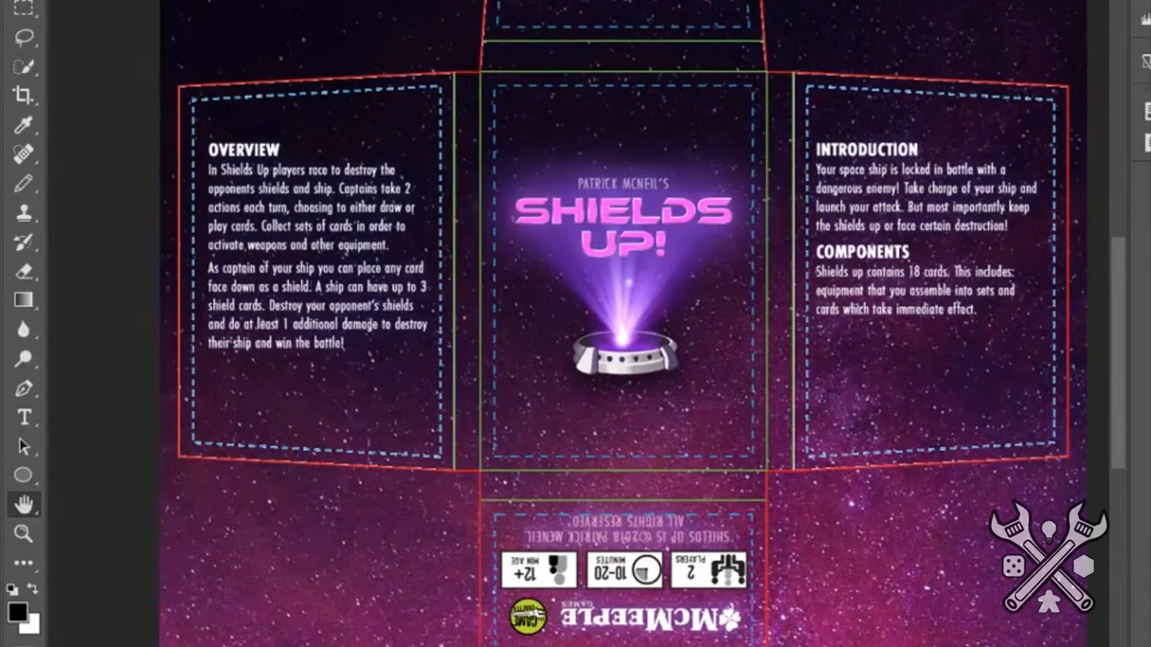
Step: Switch to the white rules interior document and zoom in on its layout
key("ctrl+Tab")
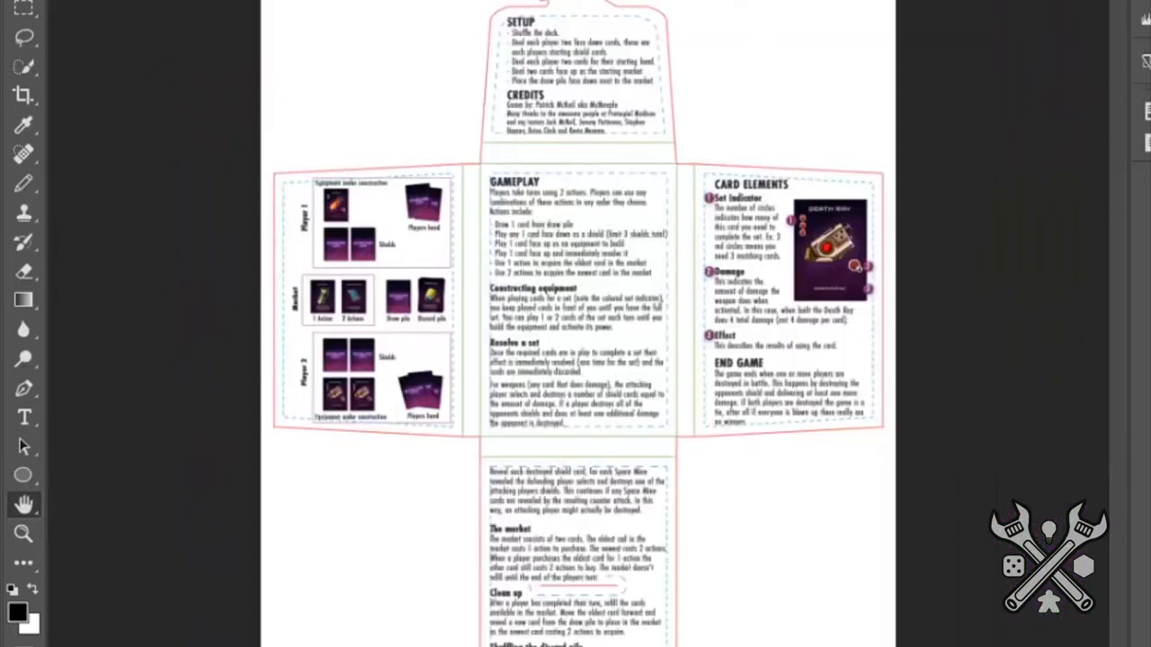
key("ctrl+plus")
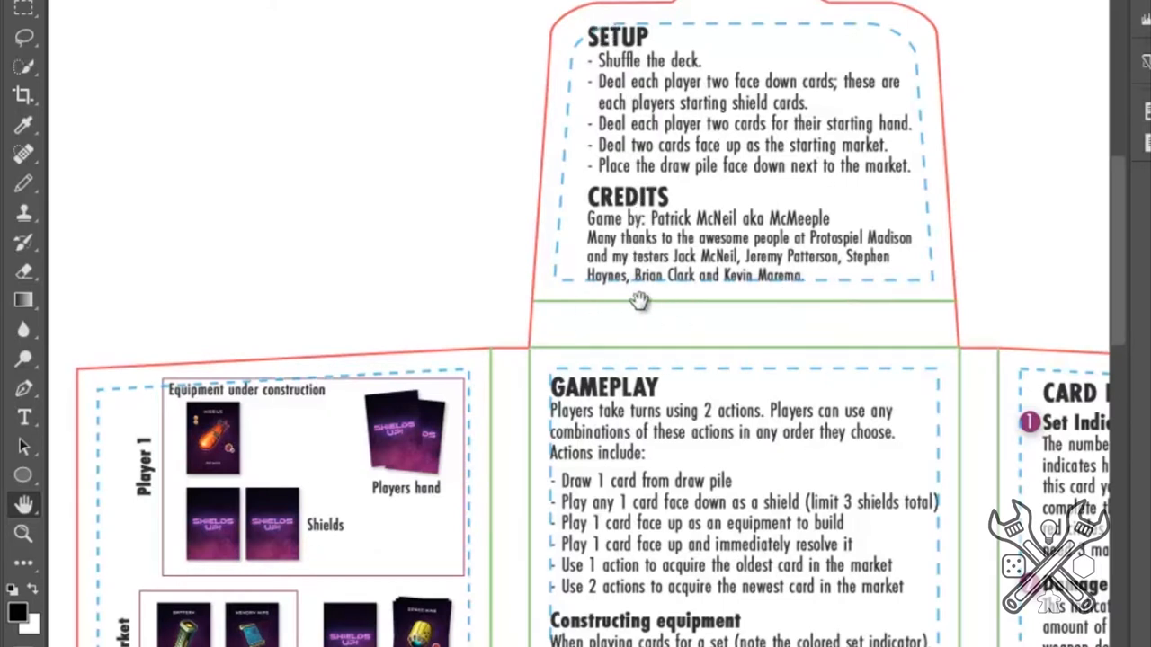
scroll(604, 292, "up", 1)
scroll(604, 291, "up", 1)
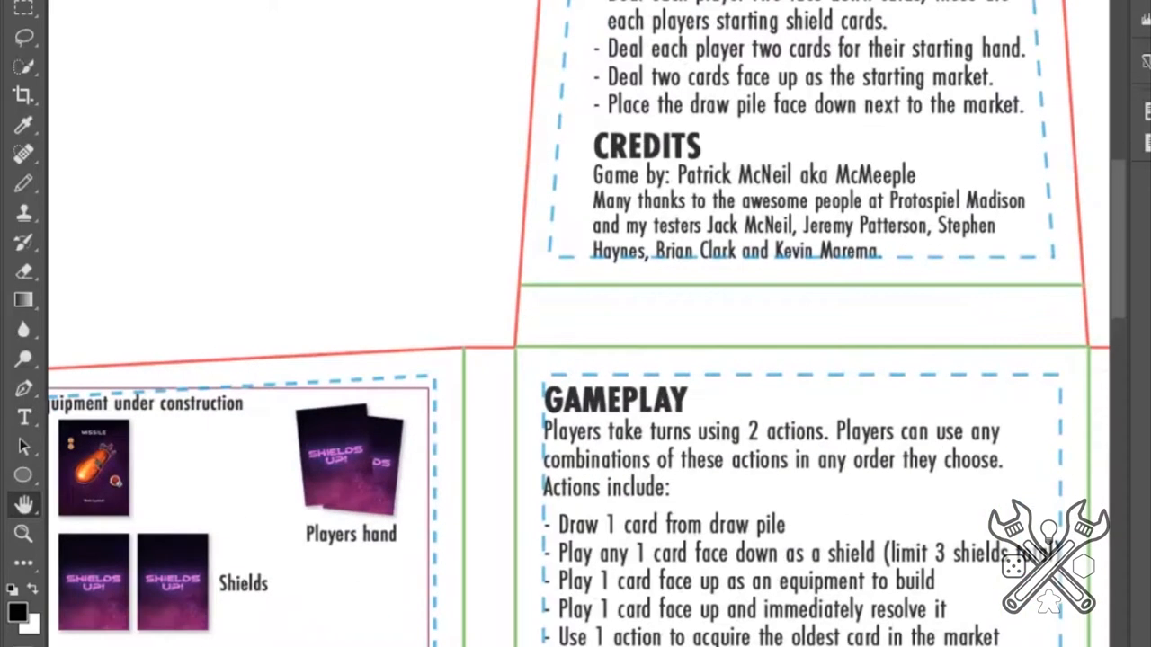
scroll(605, 291, "up", 1)
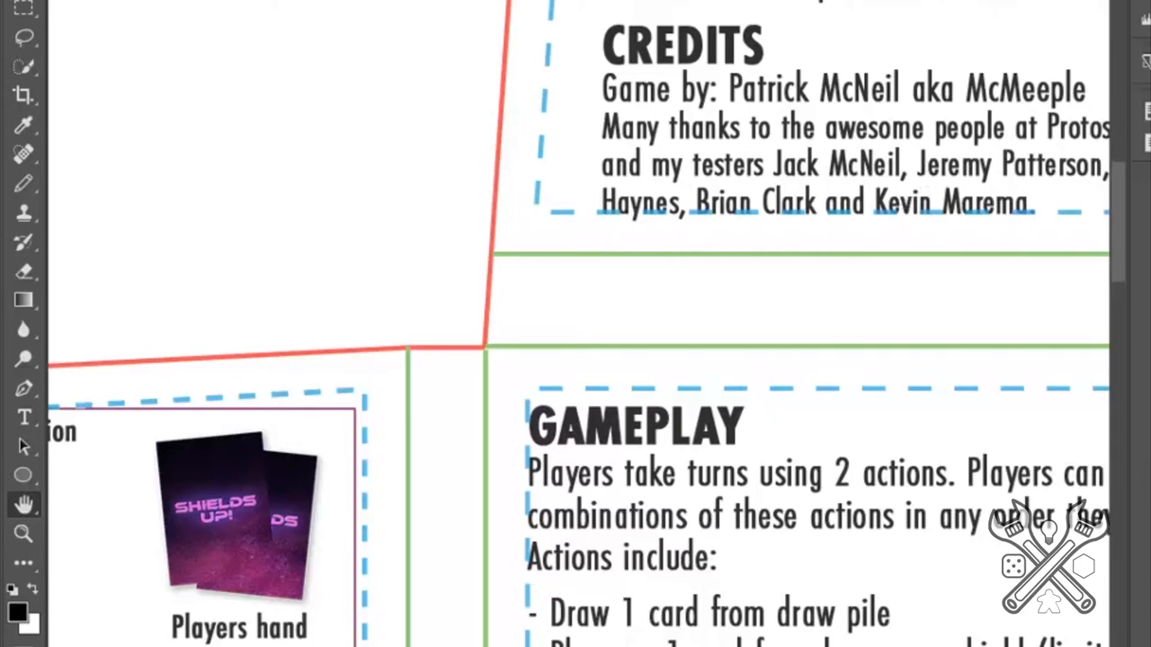
left_click_drag(629, 270, 504, 323)
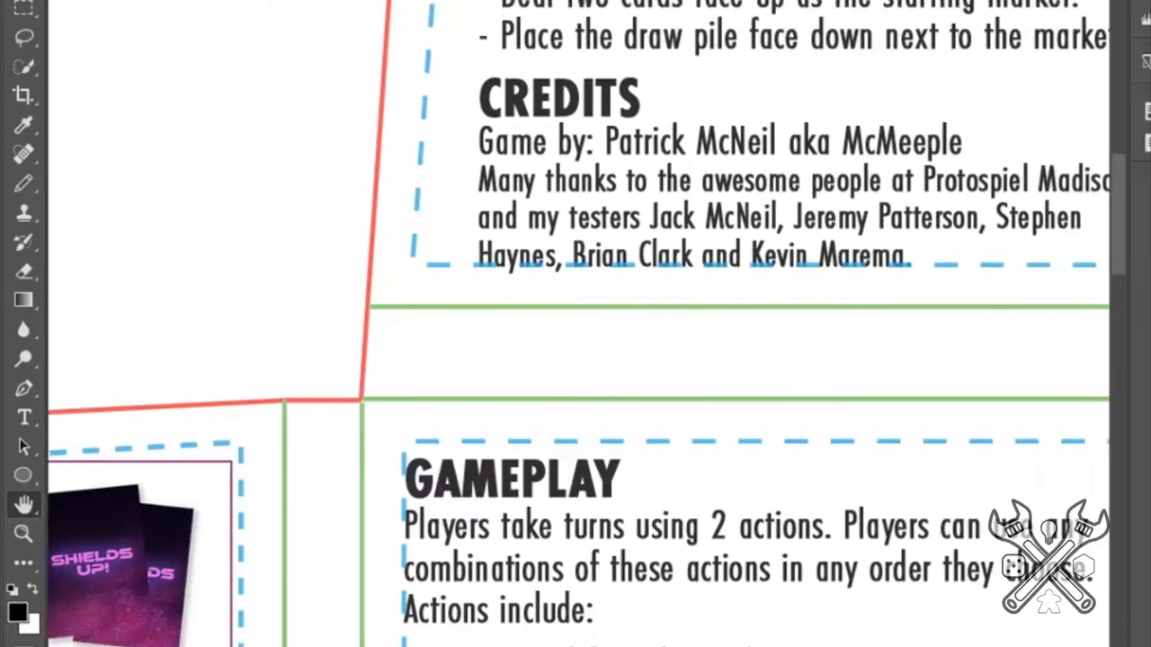
left_click_drag(576, 179, 467, 449)
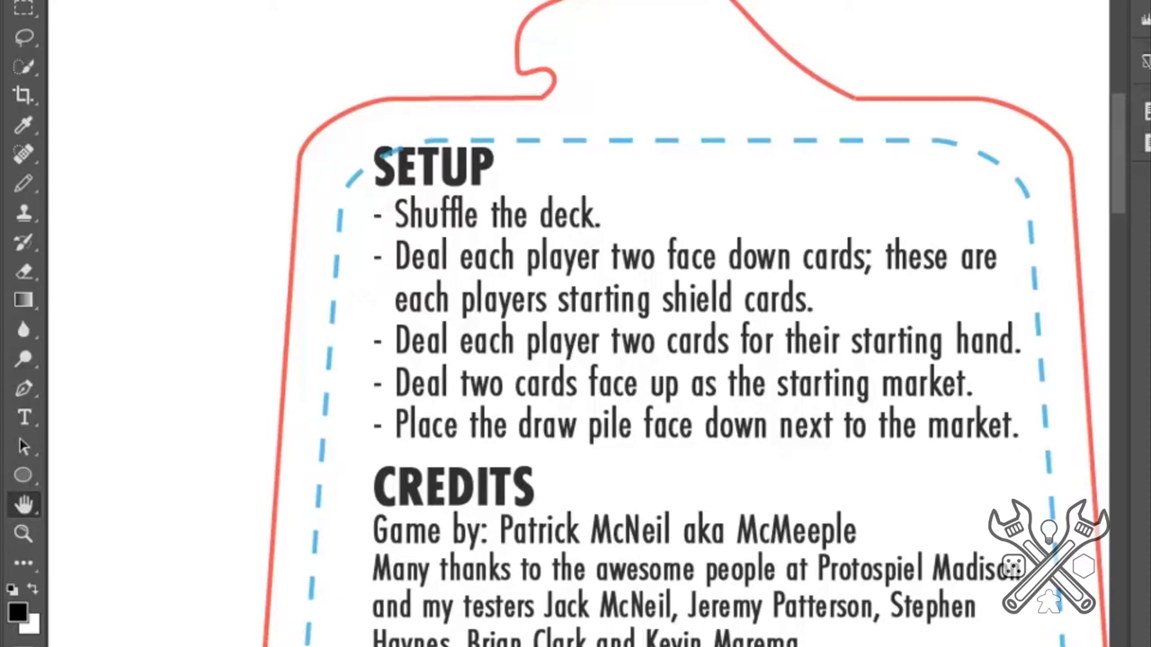
key("ctrl+minus")
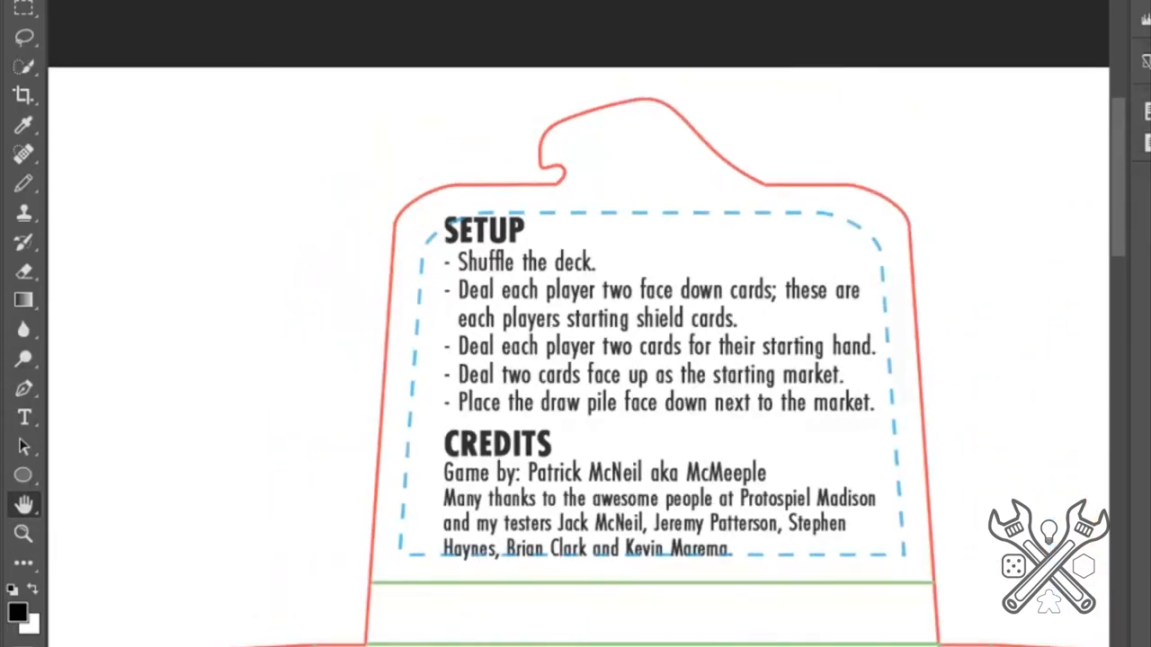
scroll(575, 360, "down", 5)
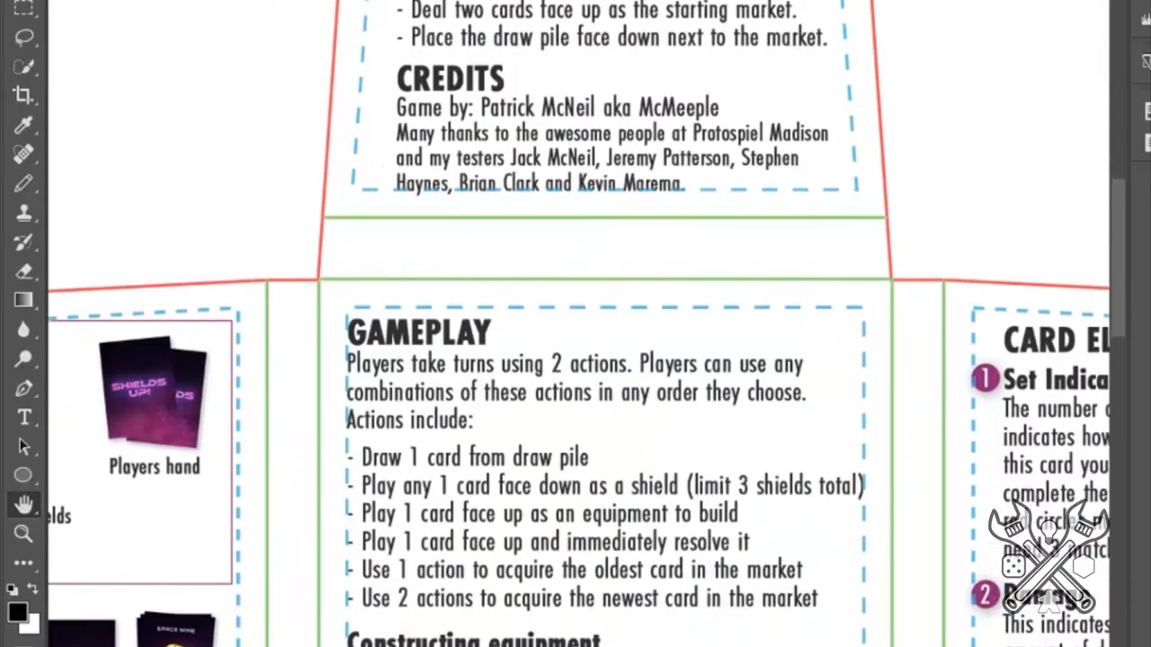
scroll(575, 360, "down", 5)
scroll(576, 359, "down", 5)
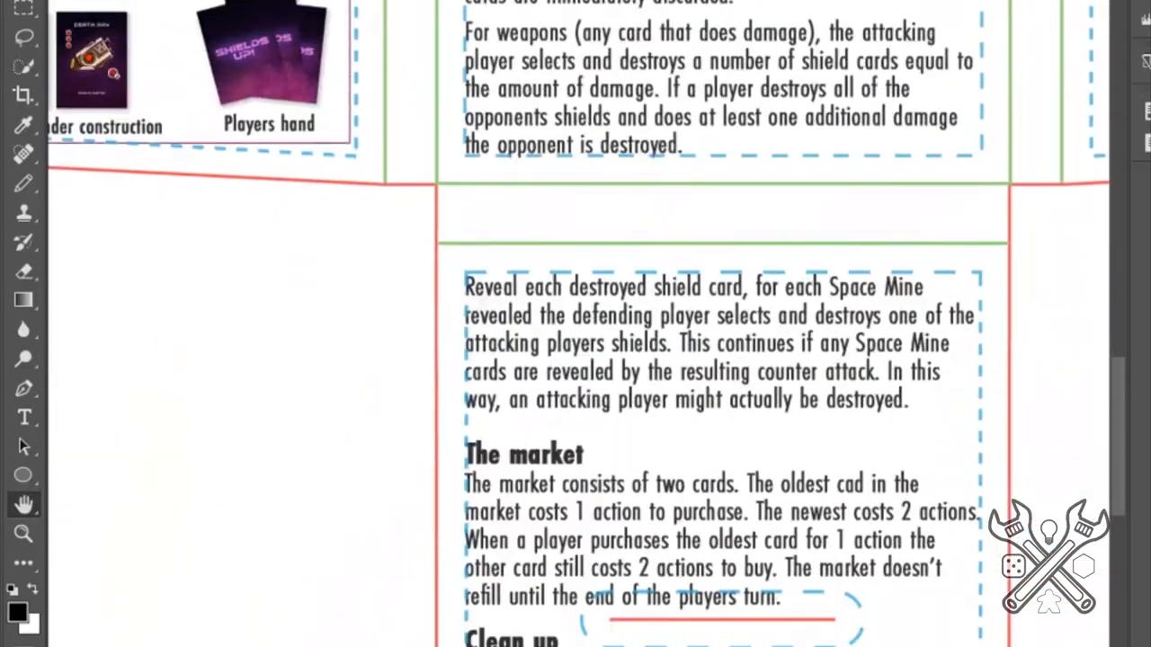
left_click_drag(634, 585, 598, 396)
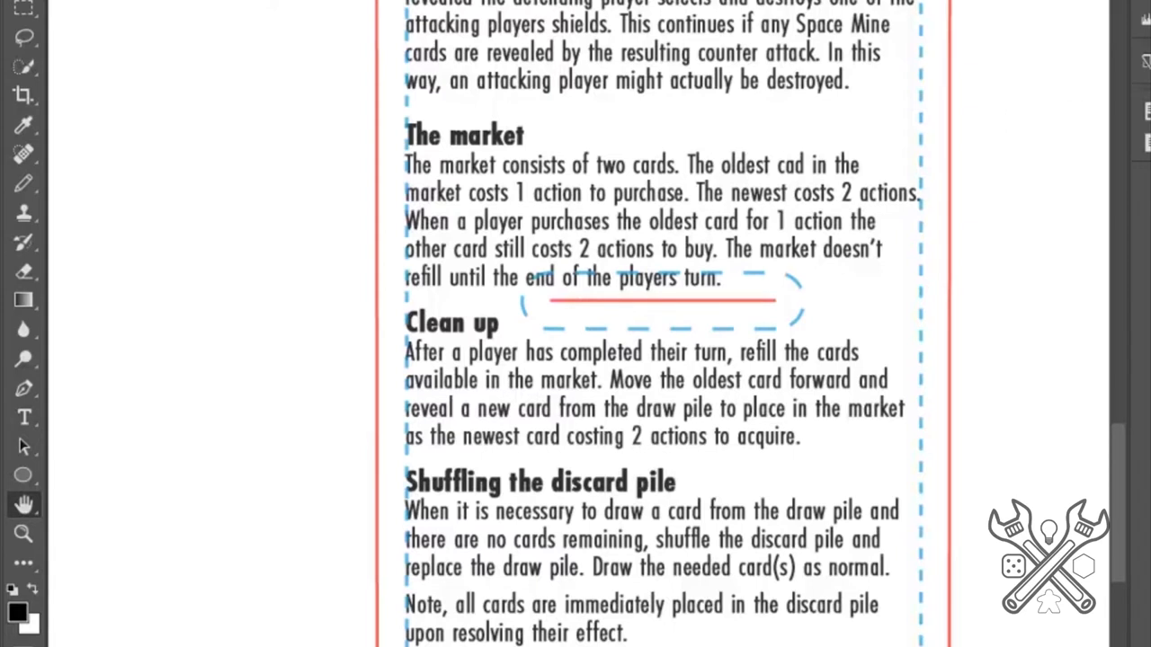
scroll(664, 323, "up", 3)
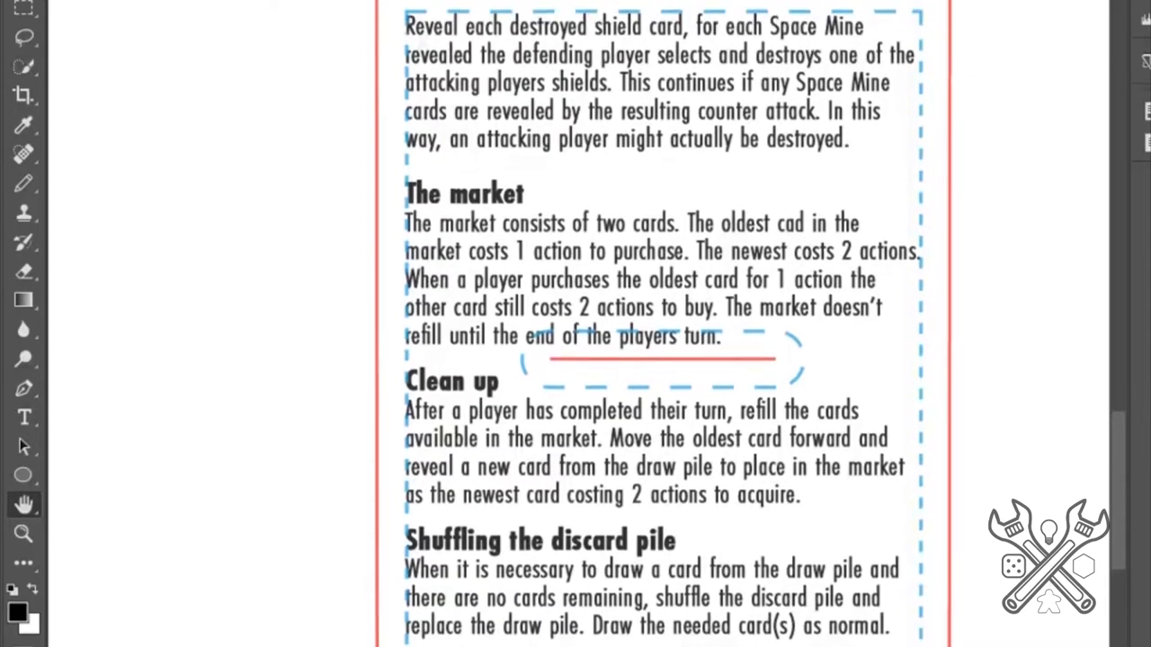
scroll(663, 323, "down", 2)
scroll(663, 324, "down", 1)
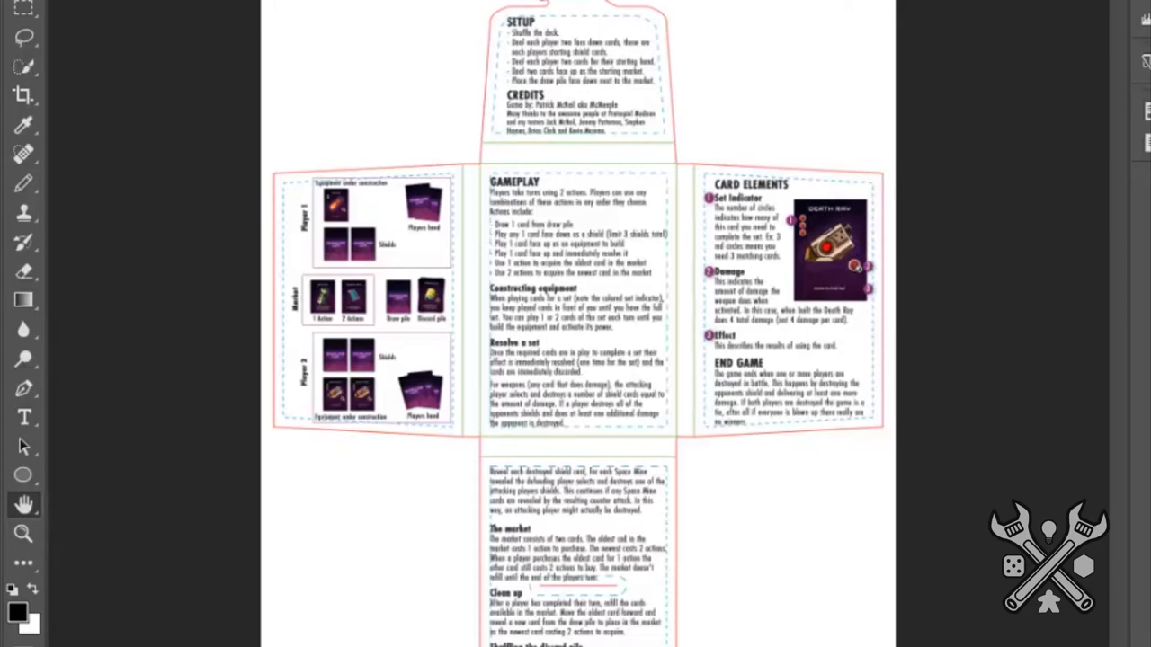
key("ctrl+plus")
key("ctrl+plus")
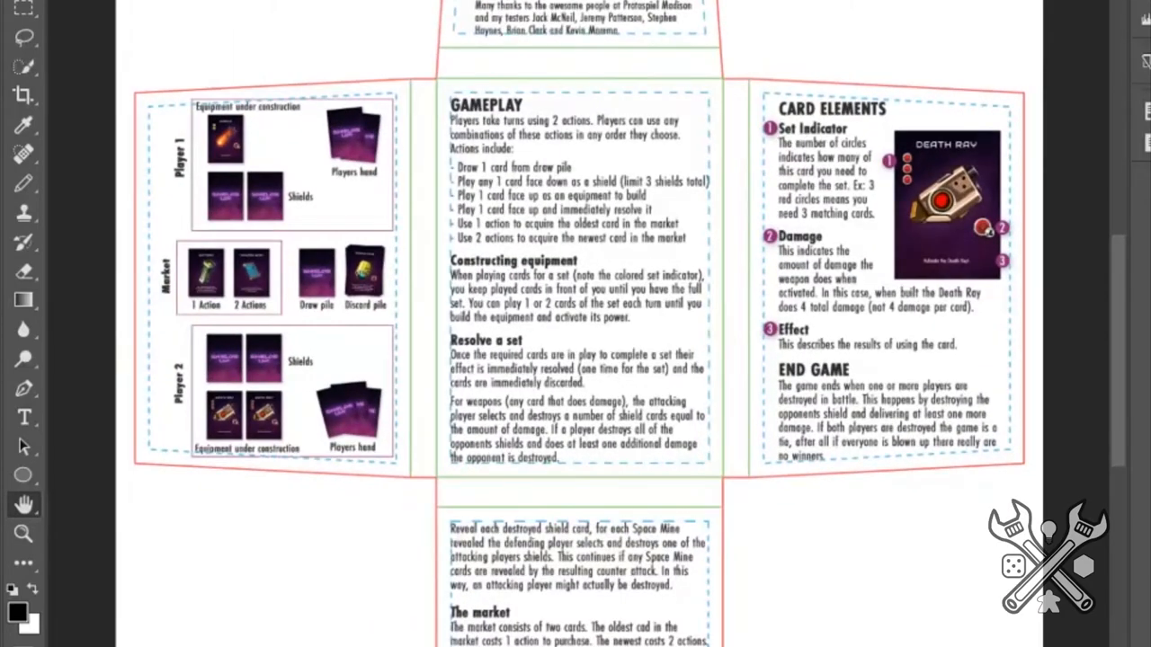
key("ctrl+plus")
key("ctrl+plus")
key("ctrl+plus")
key("ctrl+plus")
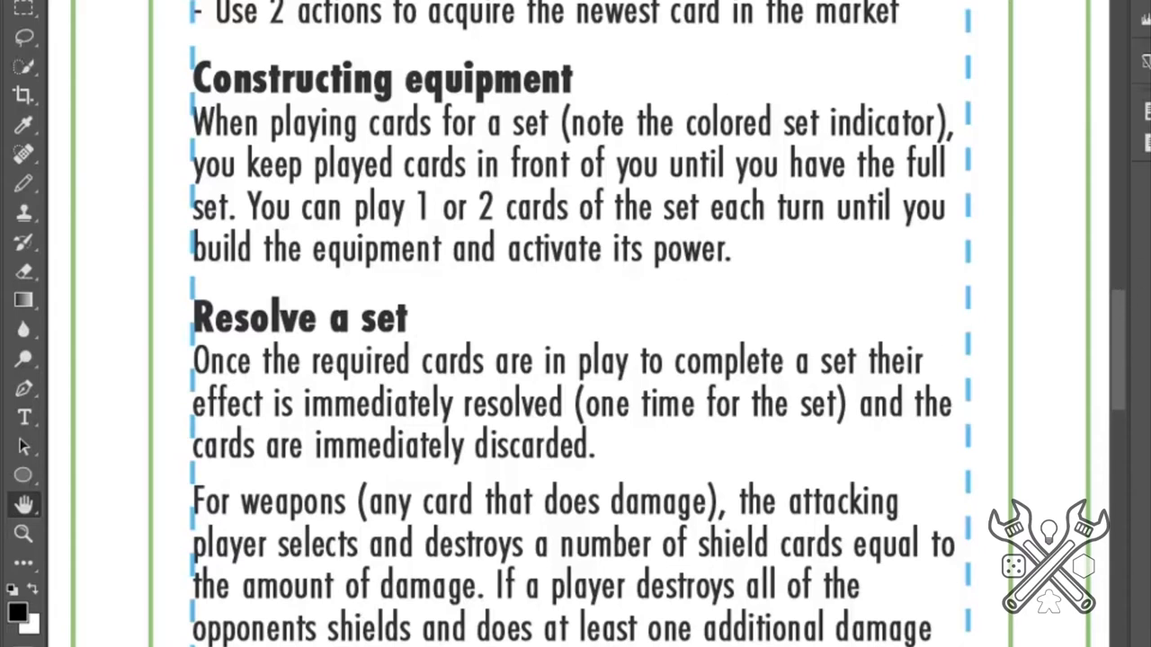
key("ctrl+minus")
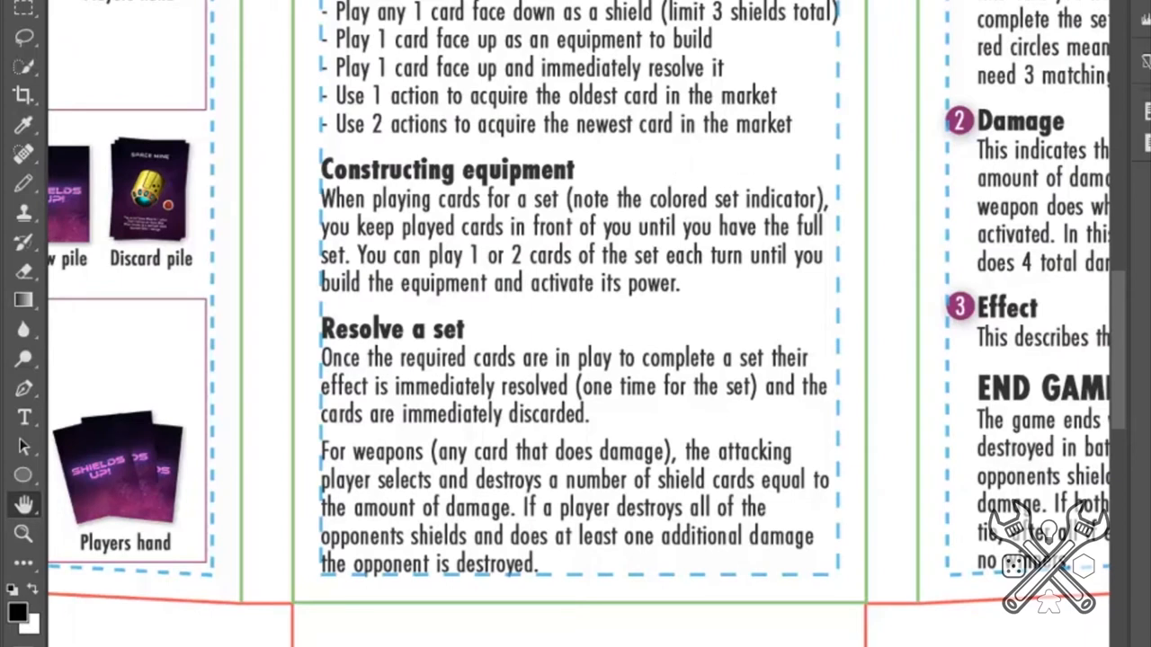
scroll(683, 179, "down", 5)
scroll(684, 180, "down", 5)
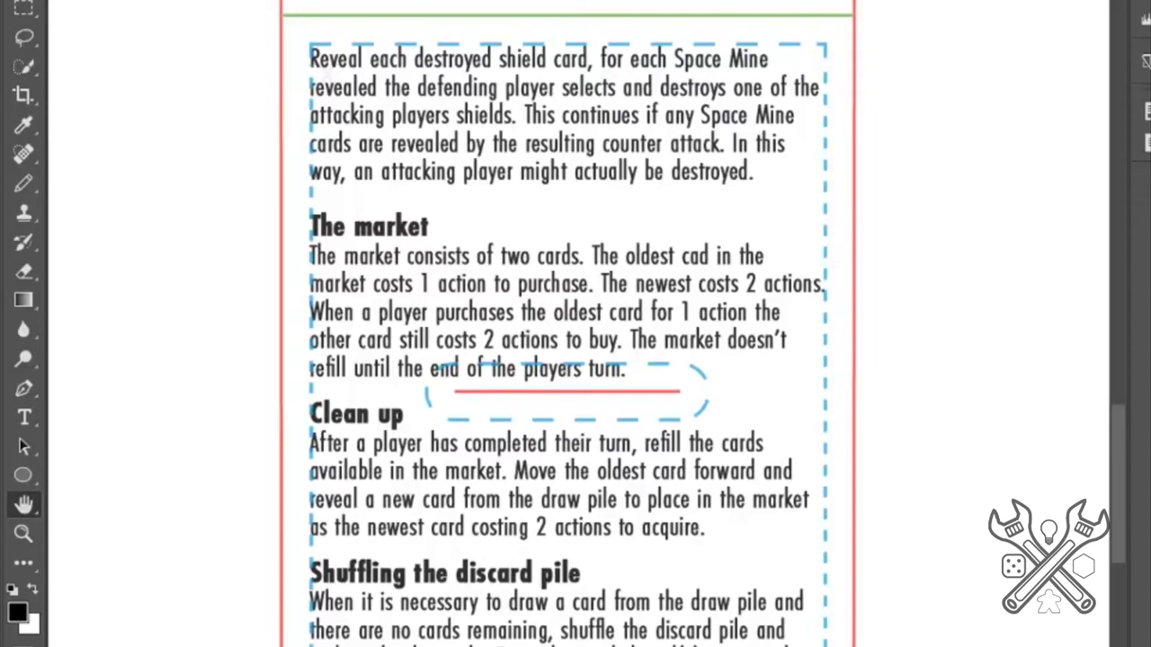
left_click_drag(575, 180, 809, 540)
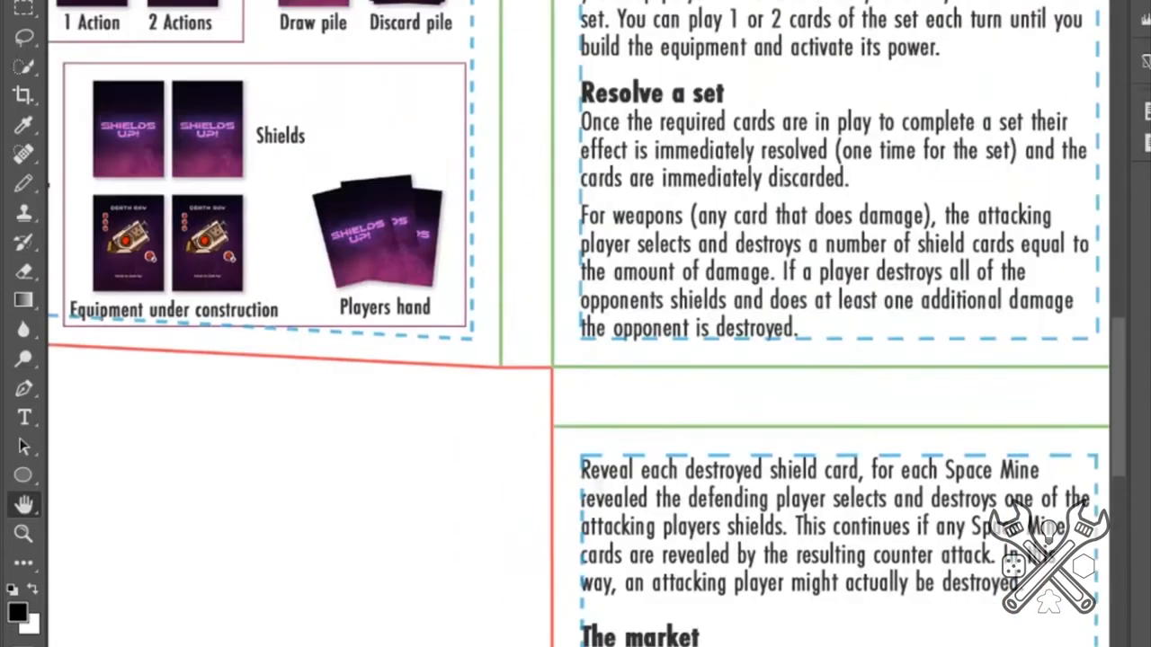
scroll(575, 323, "up", 3)
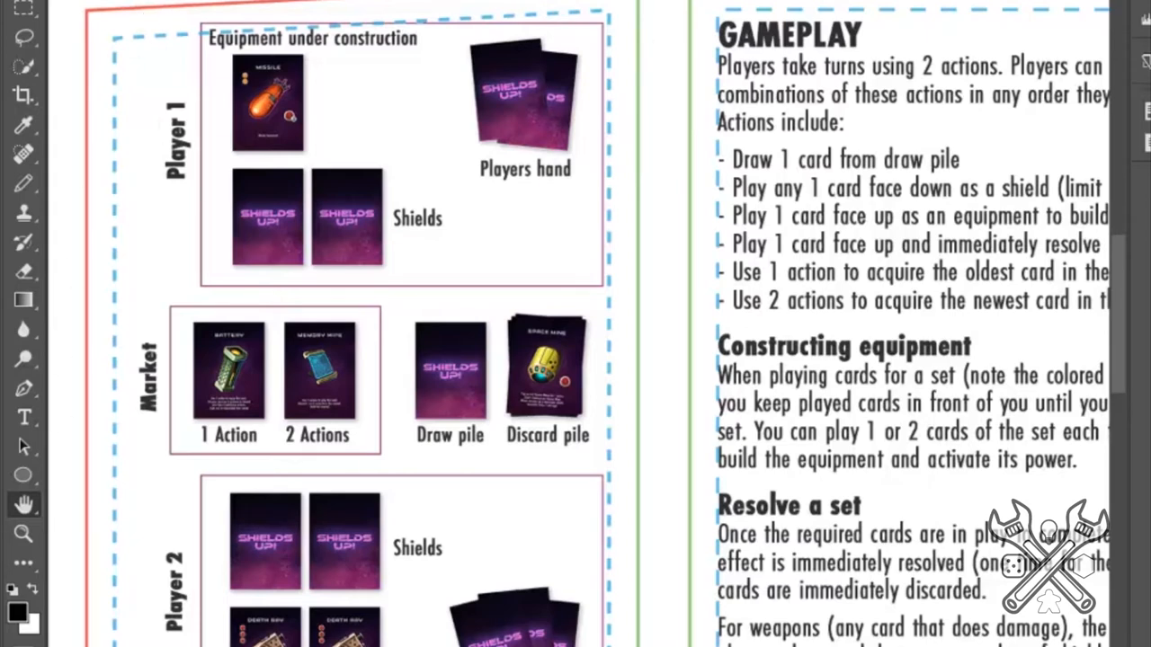
key("alt+f")
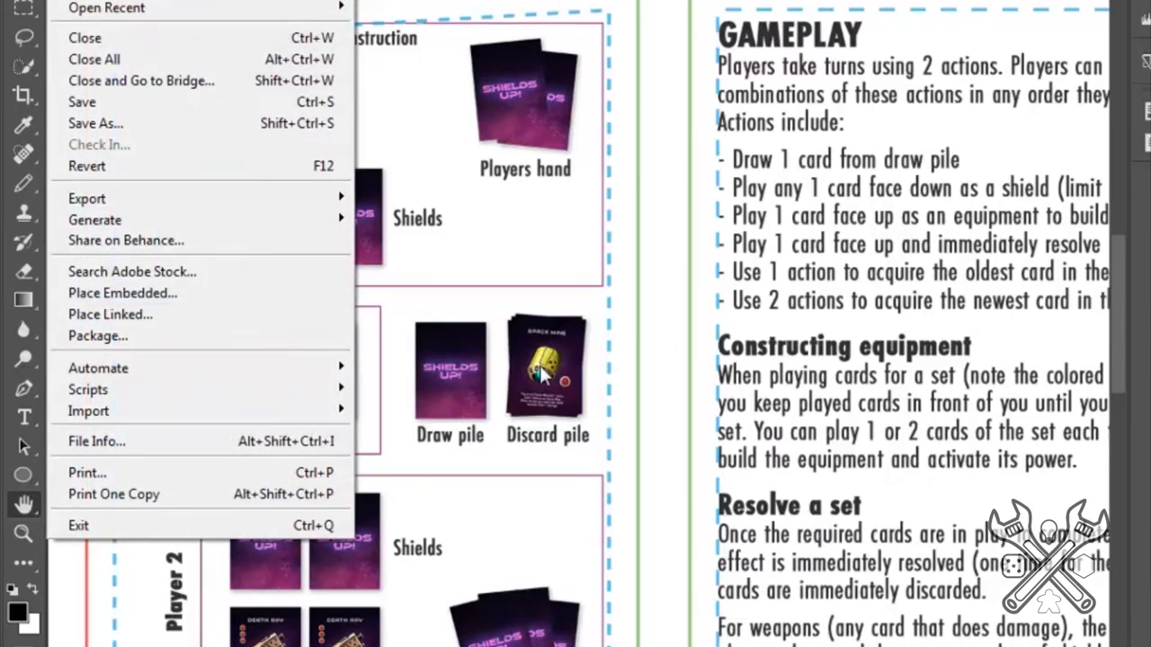
left_click(551, 464)
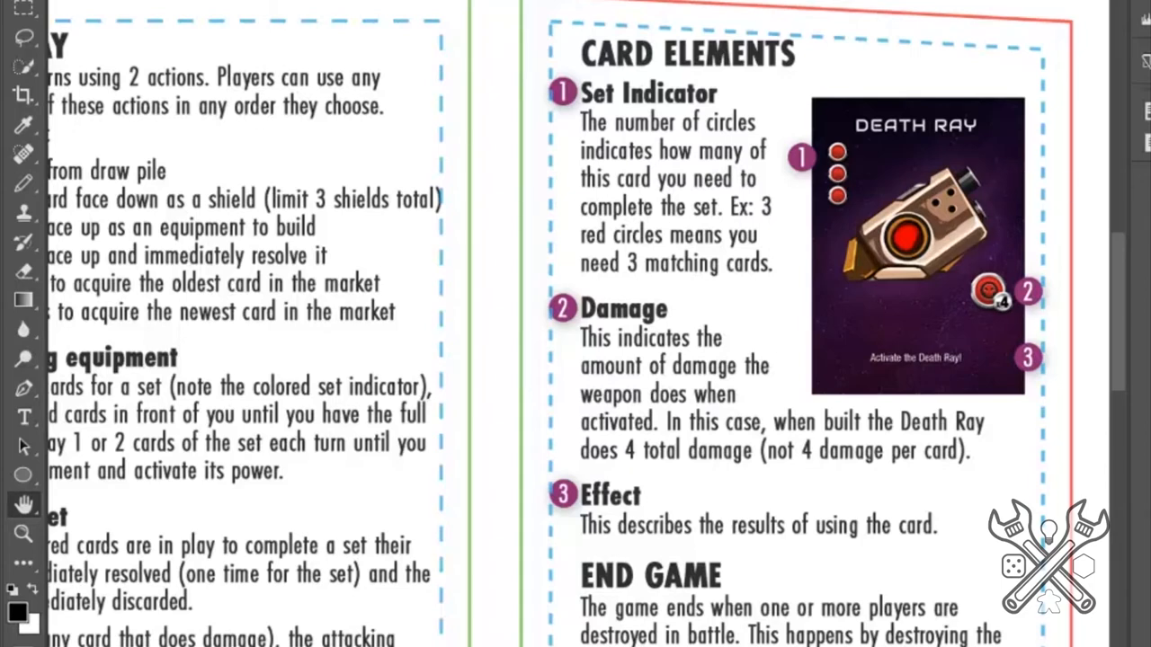
scroll(576, 324, "down", 3)
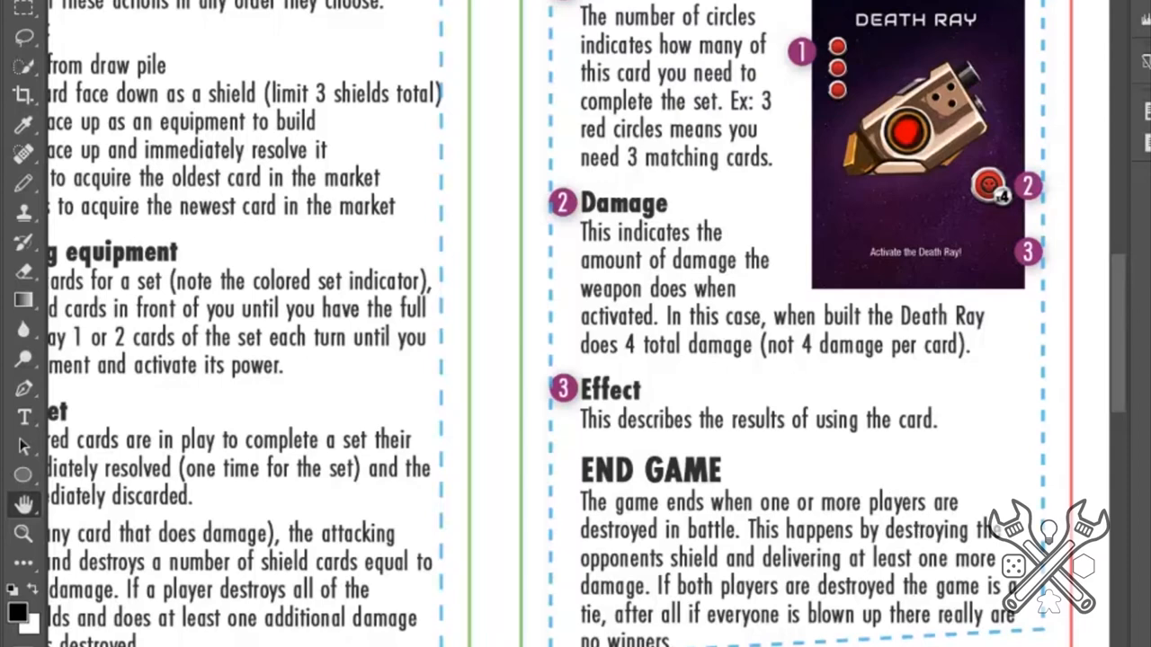
scroll(576, 324, "up", 3)
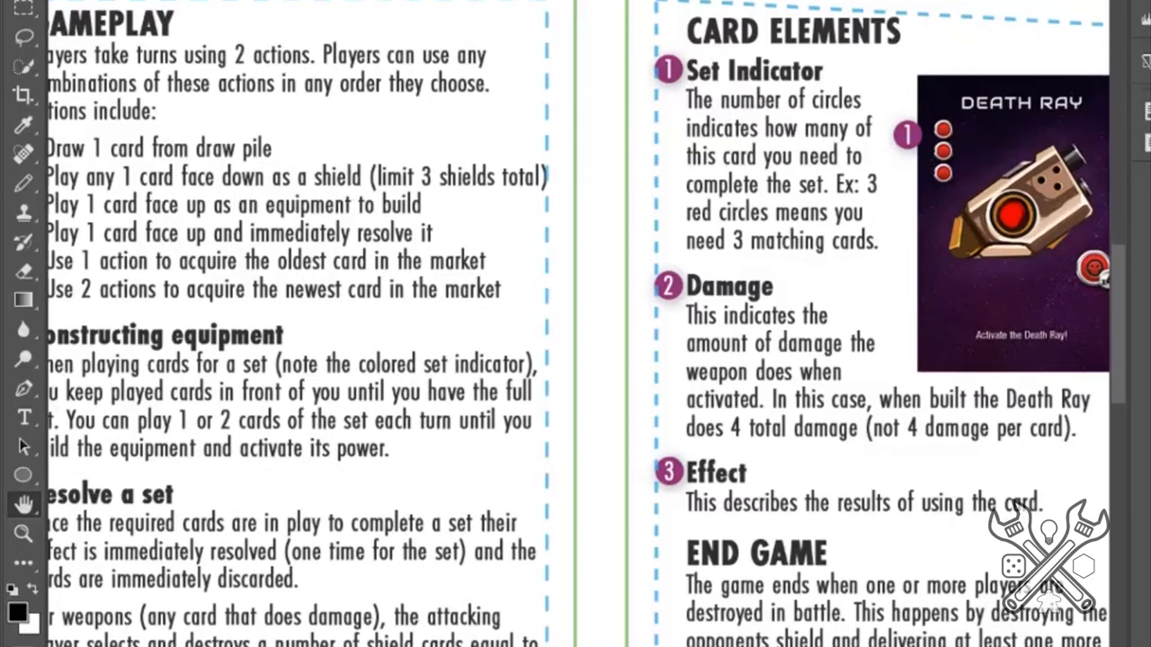
left_click_drag(1061, 396, 1049, 252)
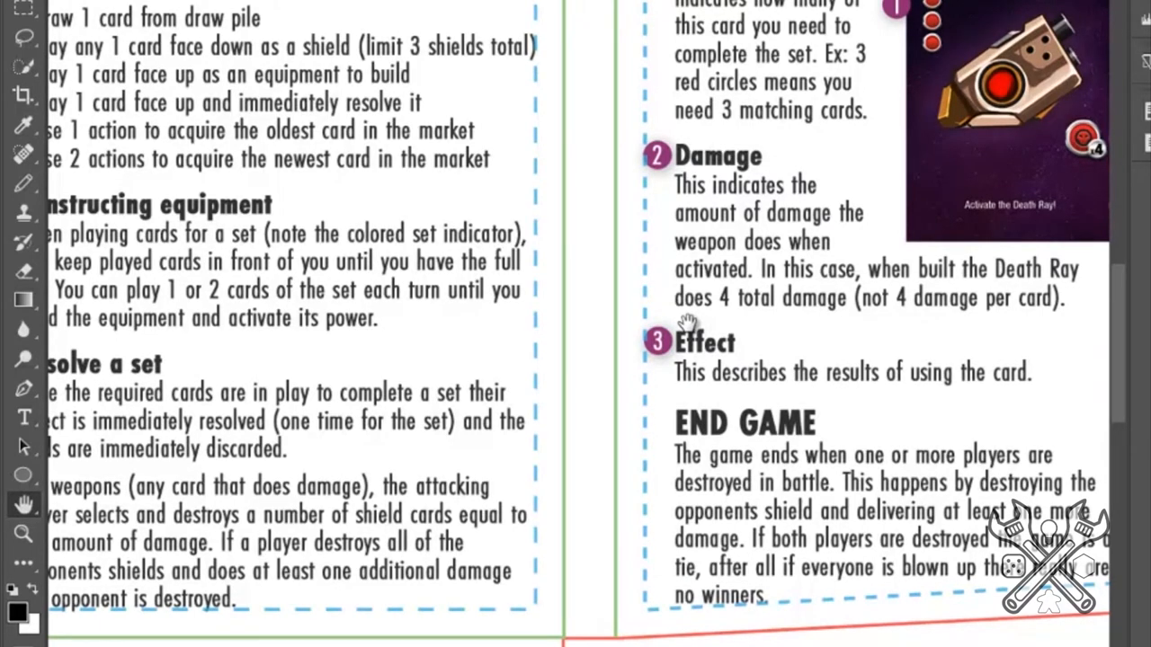
scroll(688, 322, "left", 3)
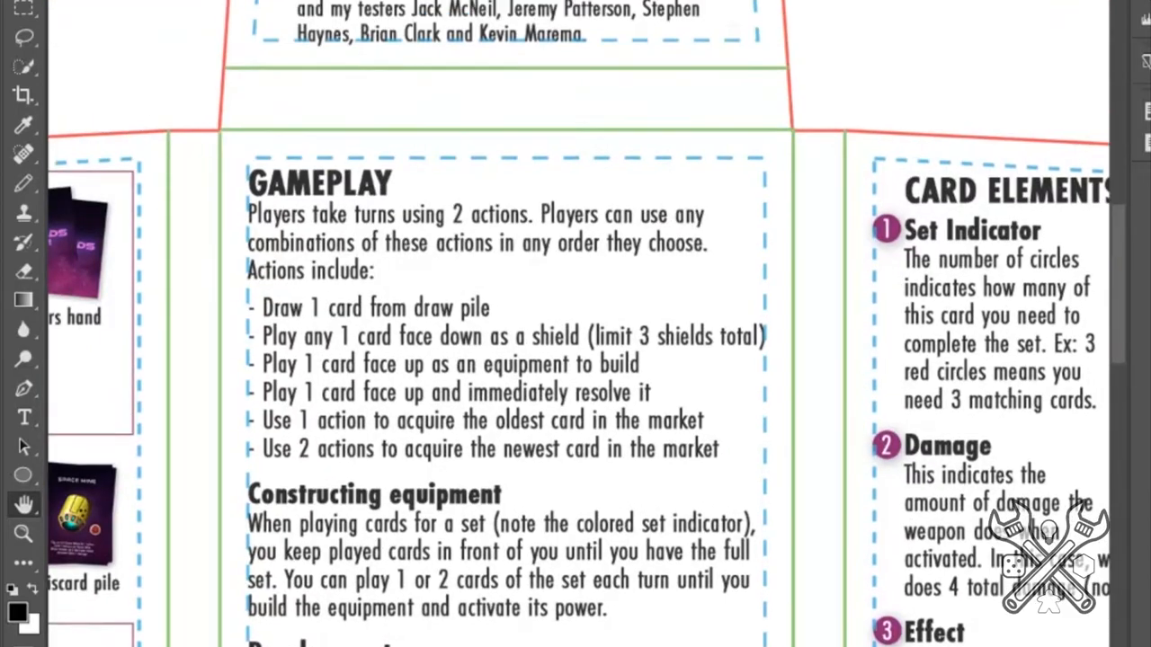
scroll(575, 323, "up", 5)
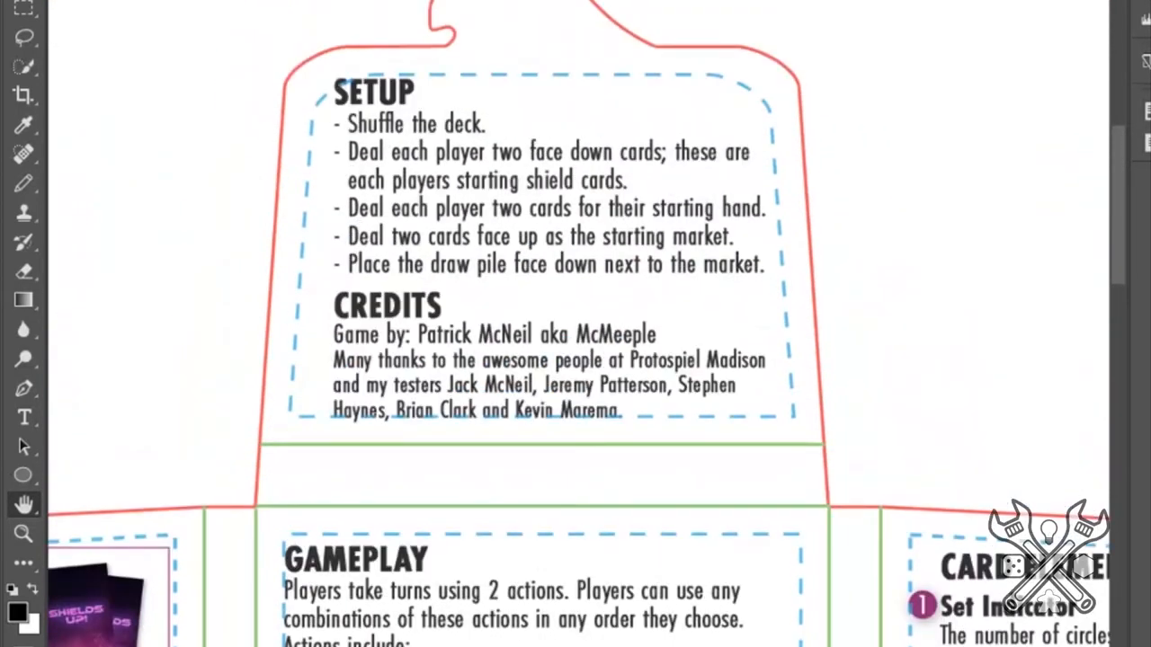
scroll(575, 324, "down", 2)
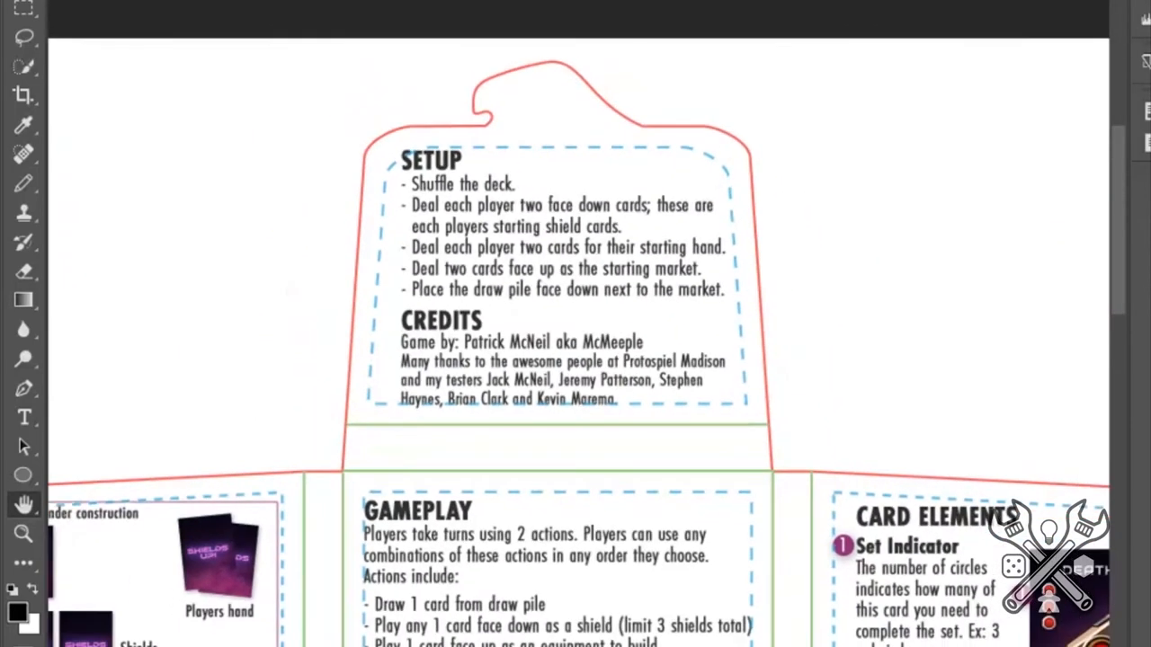
scroll(576, 324, "down", 2)
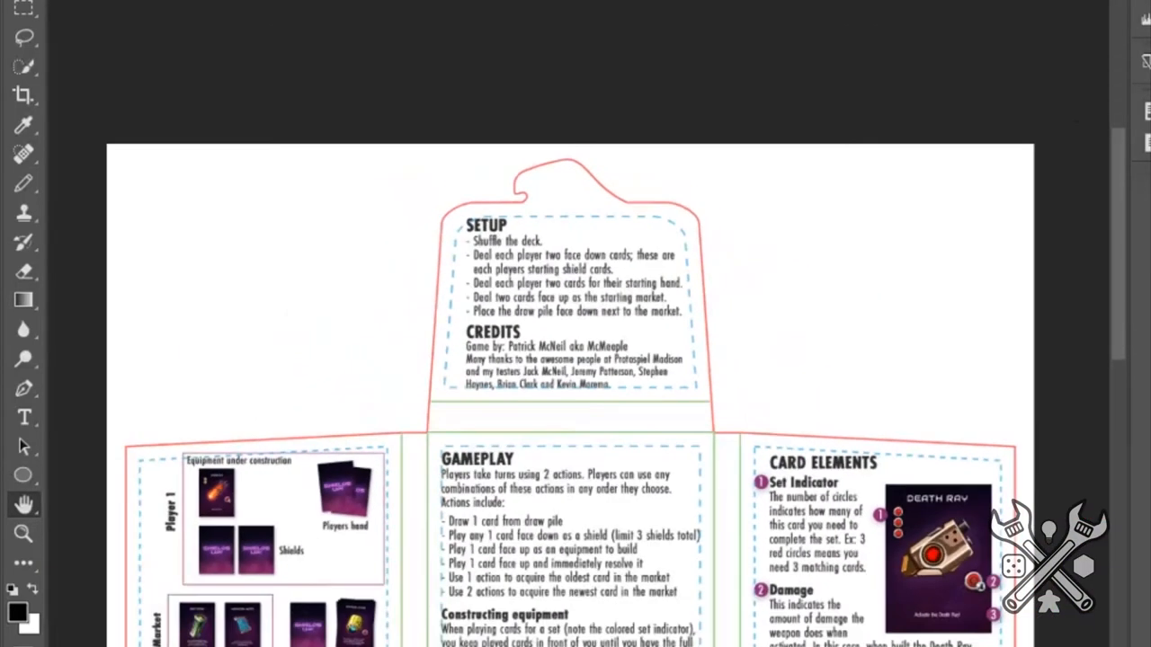
scroll(576, 324, "down", 3)
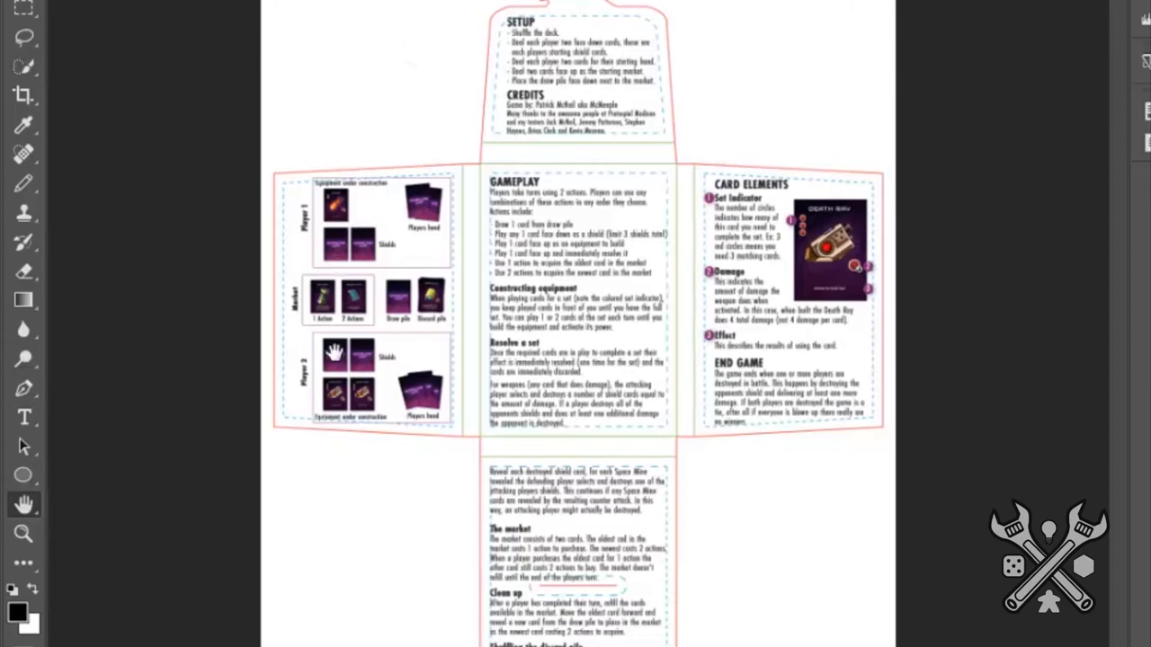
key("ctrl+Tab")
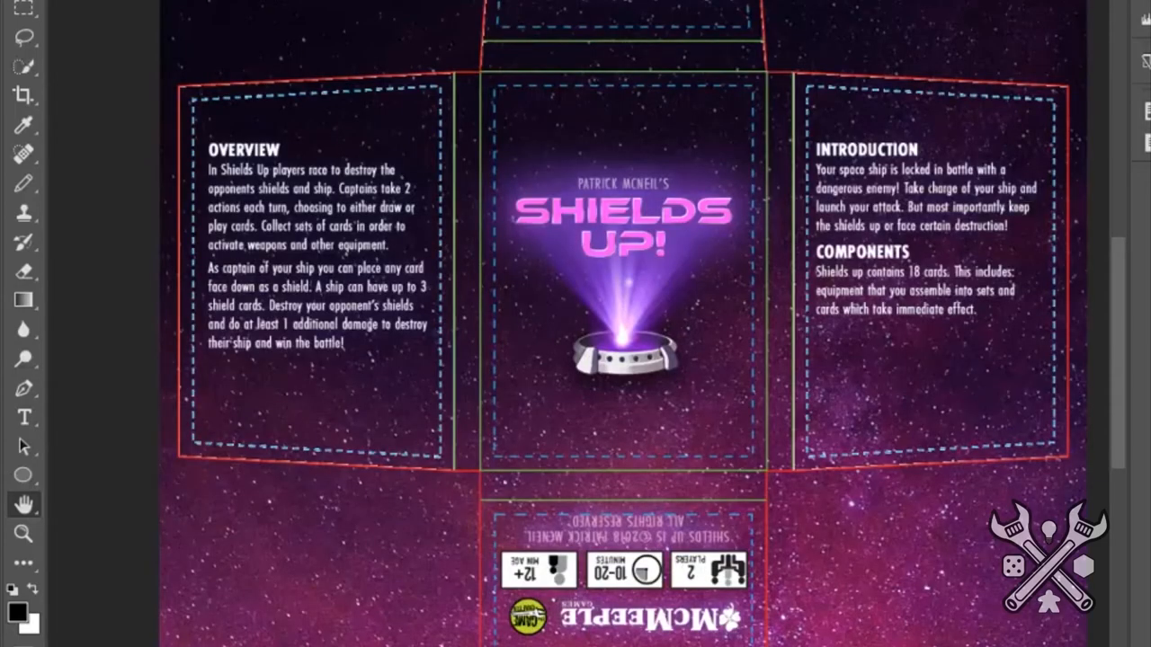
key("ctrl+minus")
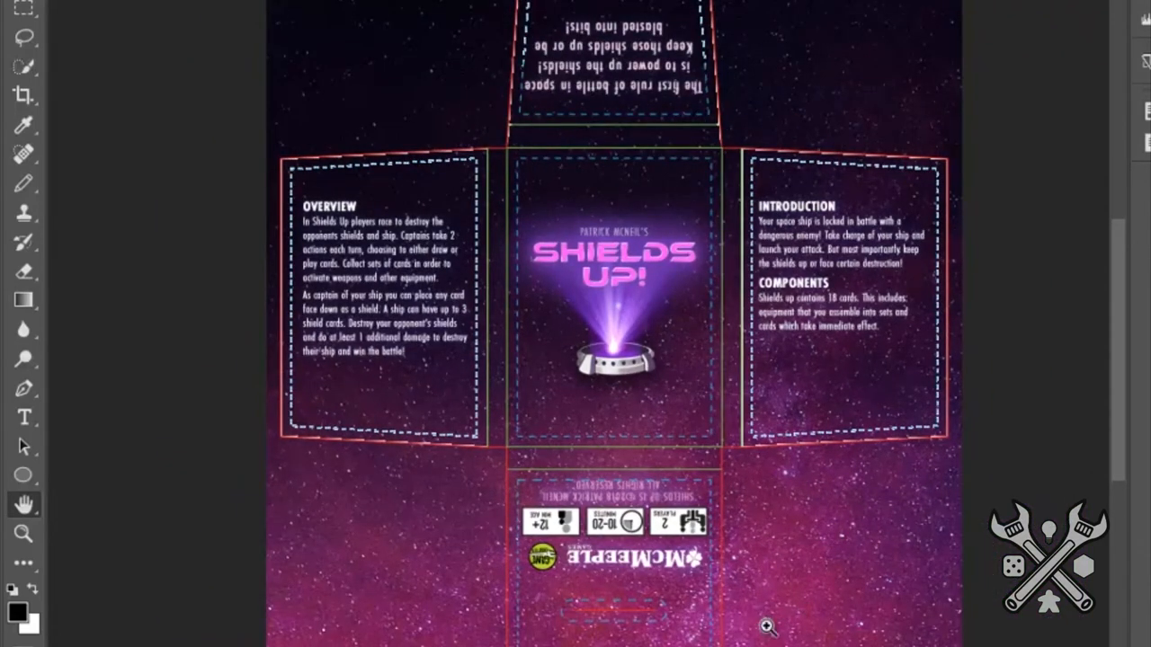
key("ctrl+minus")
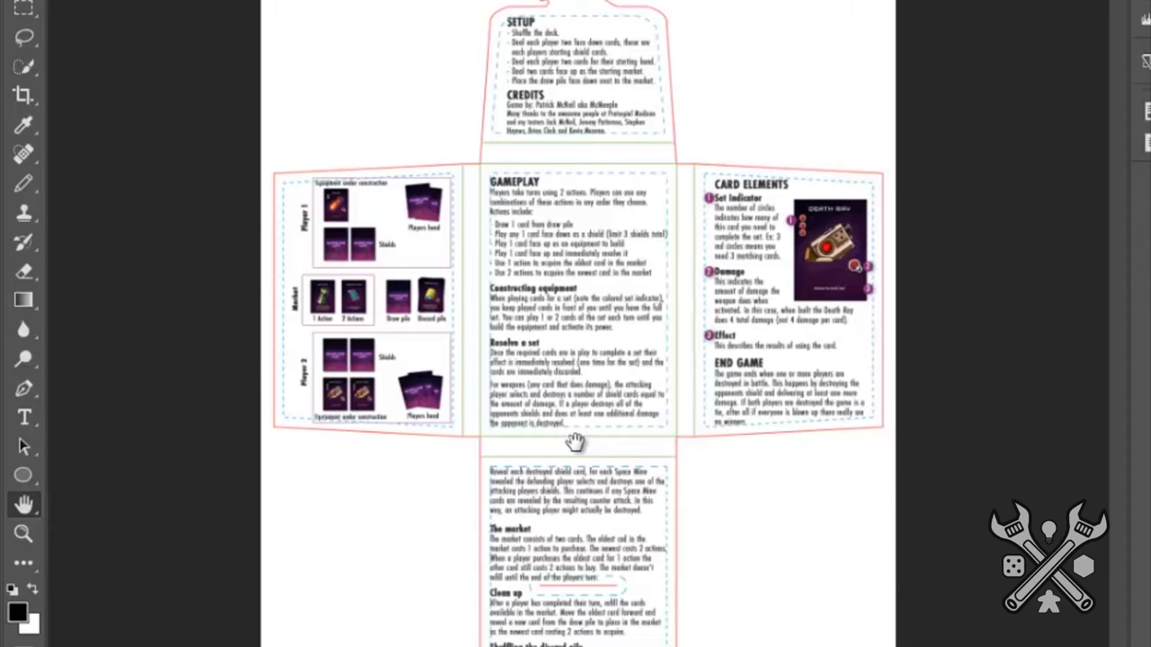
Step: Switch back to the purple starfield cover document
key("ctrl+Tab")
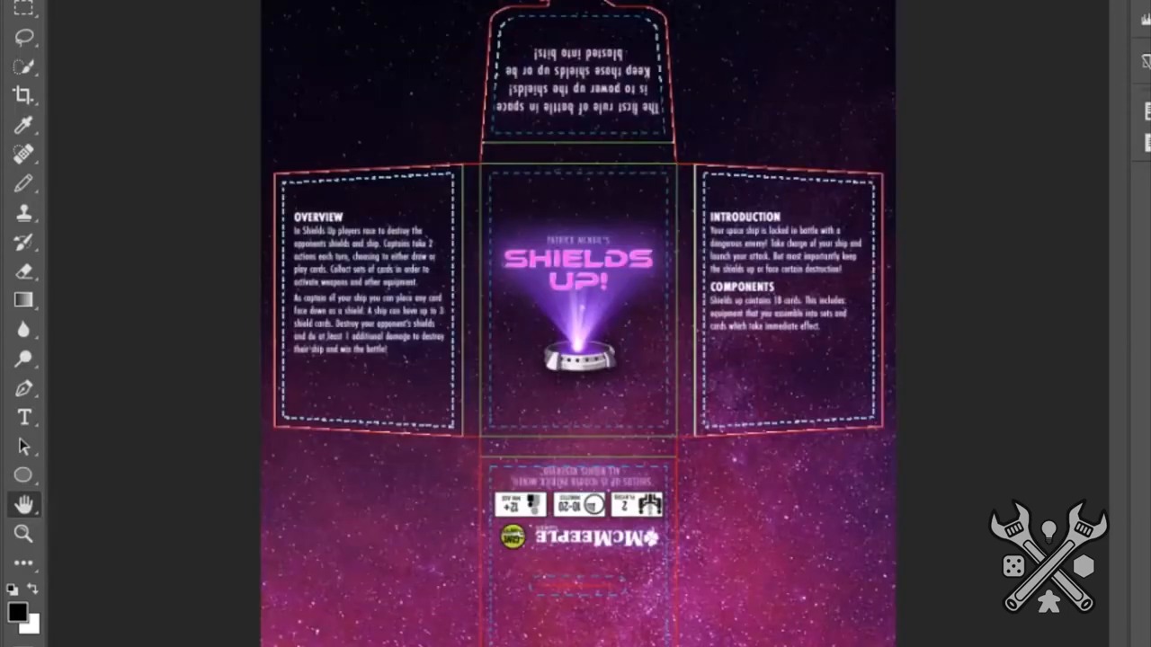